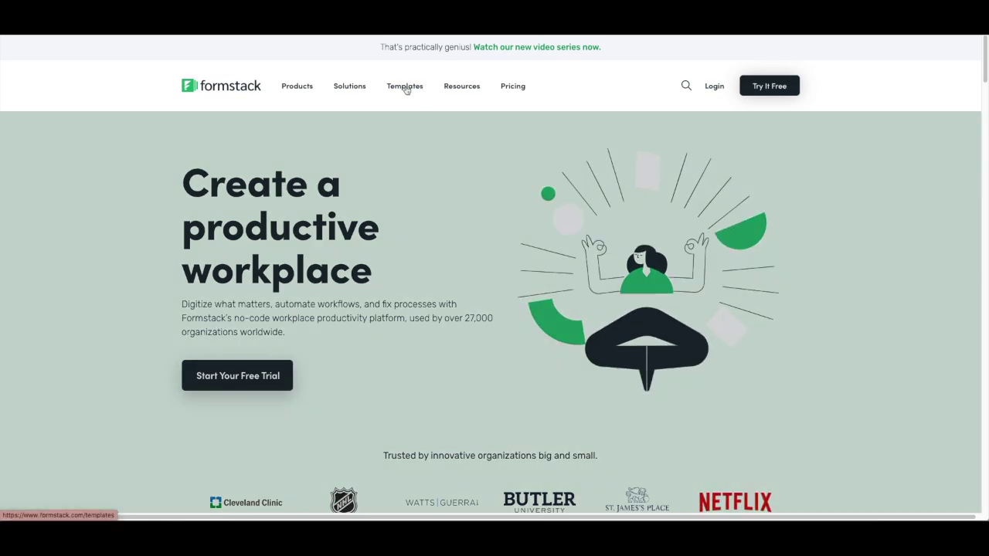
Step: Get a copy of the COVID-19 Vaccine Registration Form Template from the Templates page
{"action": "left_click", "coordinate": [405, 87]}
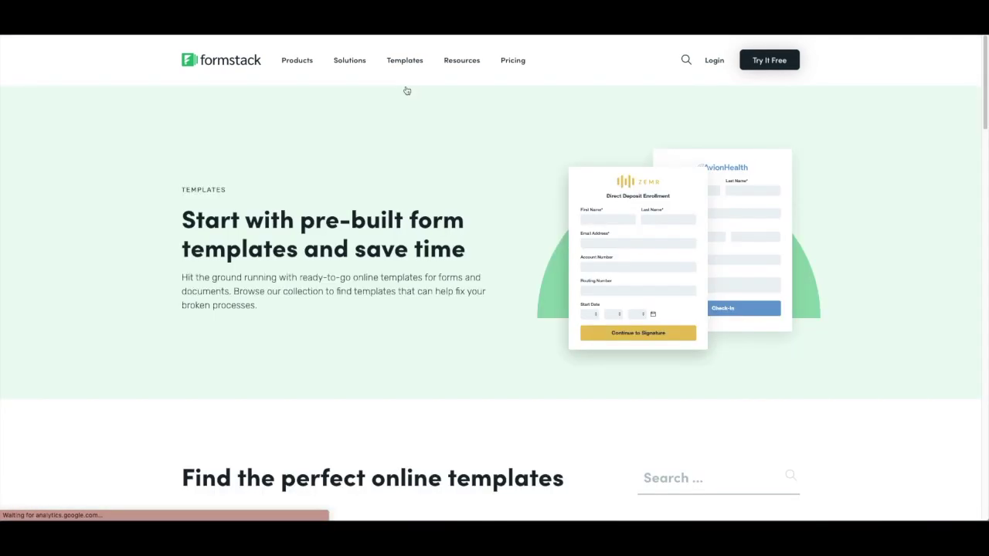
{"action": "scroll", "coordinate": [405, 93], "scroll_direction": "down", "scroll_amount": 3}
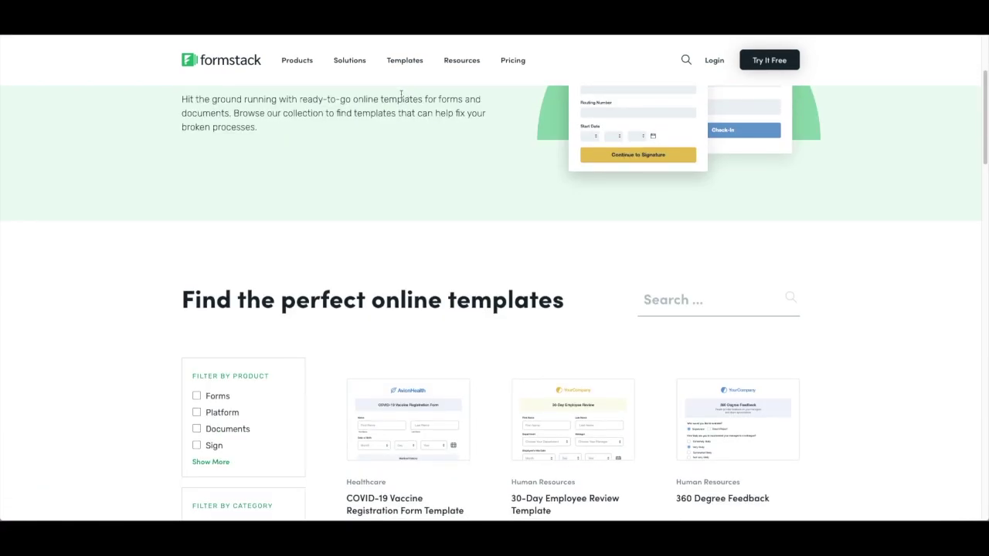
{"action": "left_click", "coordinate": [359, 337]}
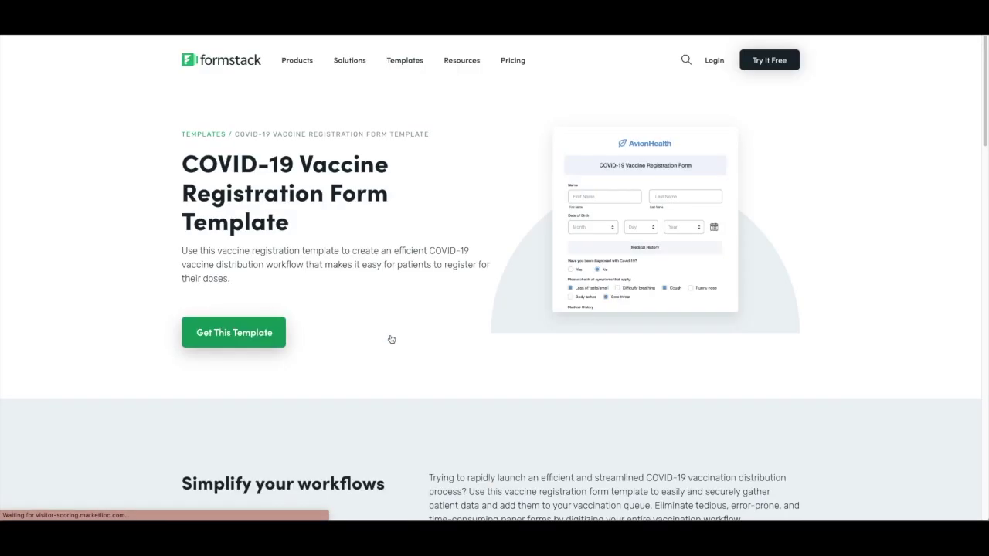
{"action": "left_click", "coordinate": [252, 341]}
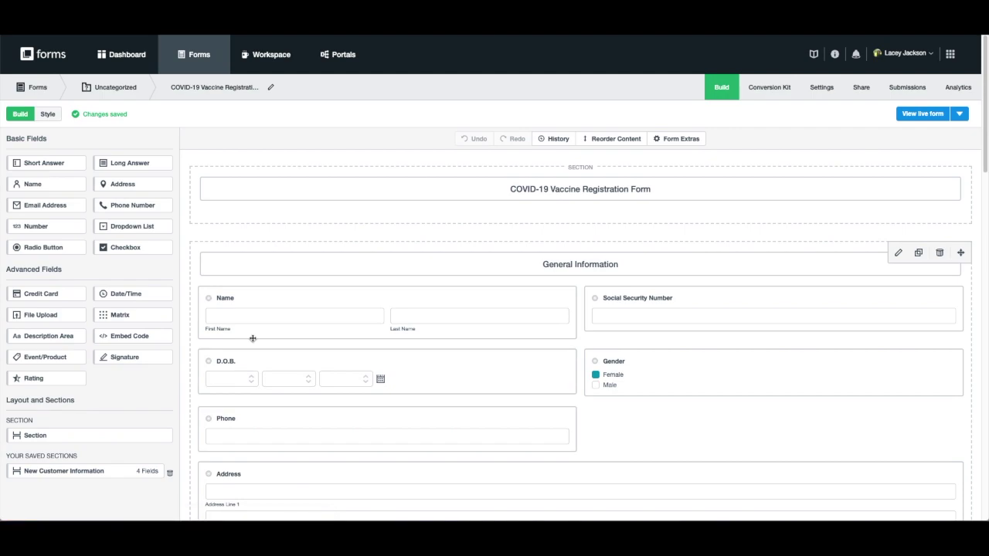
{"action": "mouse_move", "coordinate": [250, 322]}
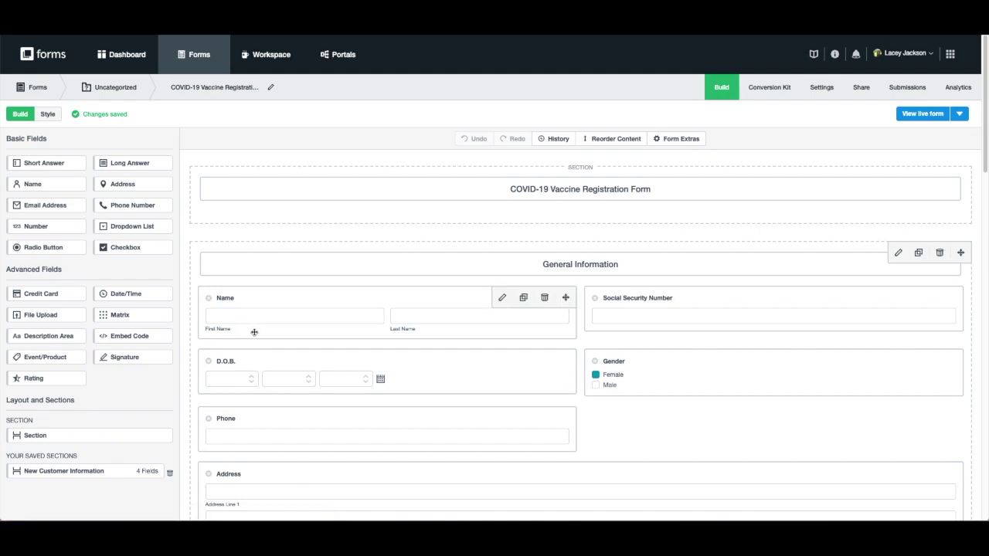
{"action": "scroll", "coordinate": [254, 333], "scroll_direction": "down", "scroll_amount": 6}
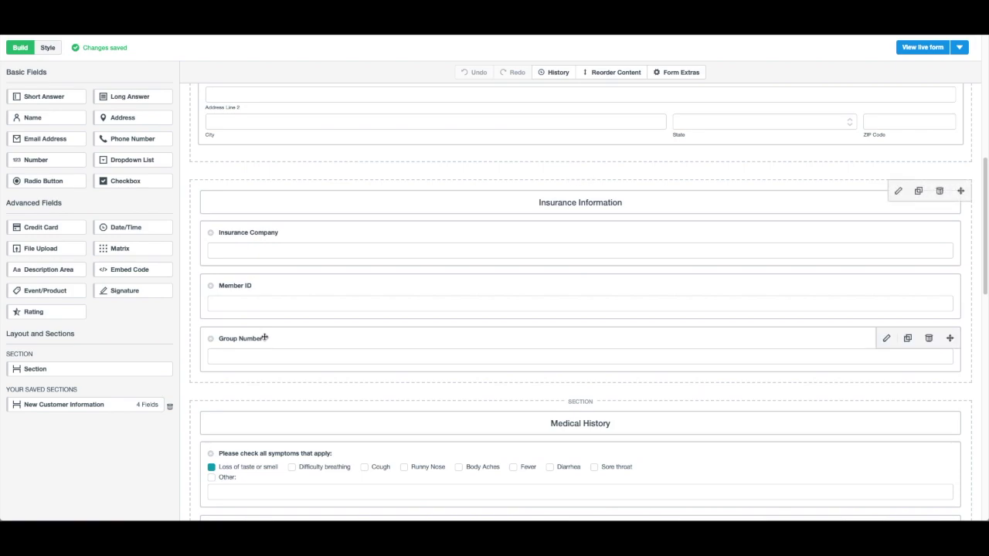
{"action": "scroll", "coordinate": [264, 339], "scroll_direction": "down", "scroll_amount": 10}
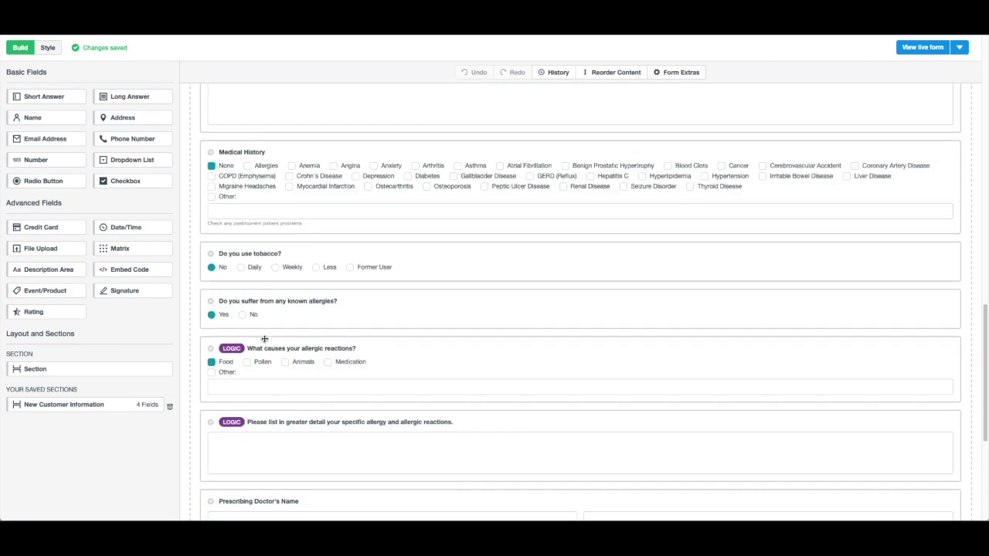
{"action": "scroll", "coordinate": [264, 338], "scroll_direction": "down", "scroll_amount": 5}
{"action": "scroll", "coordinate": [264, 339], "scroll_direction": "up", "scroll_amount": 9}
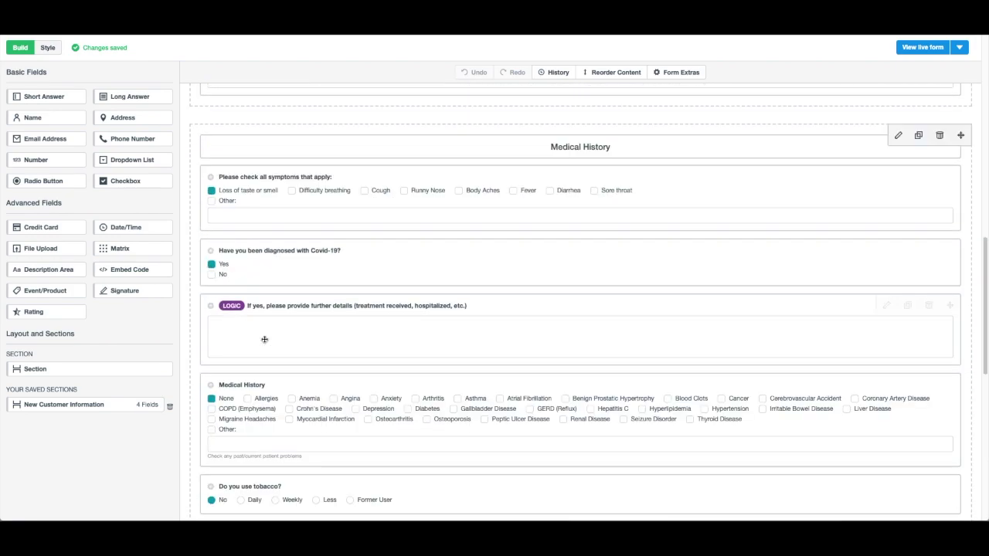
{"action": "scroll", "coordinate": [264, 339], "scroll_direction": "up", "scroll_amount": 15}
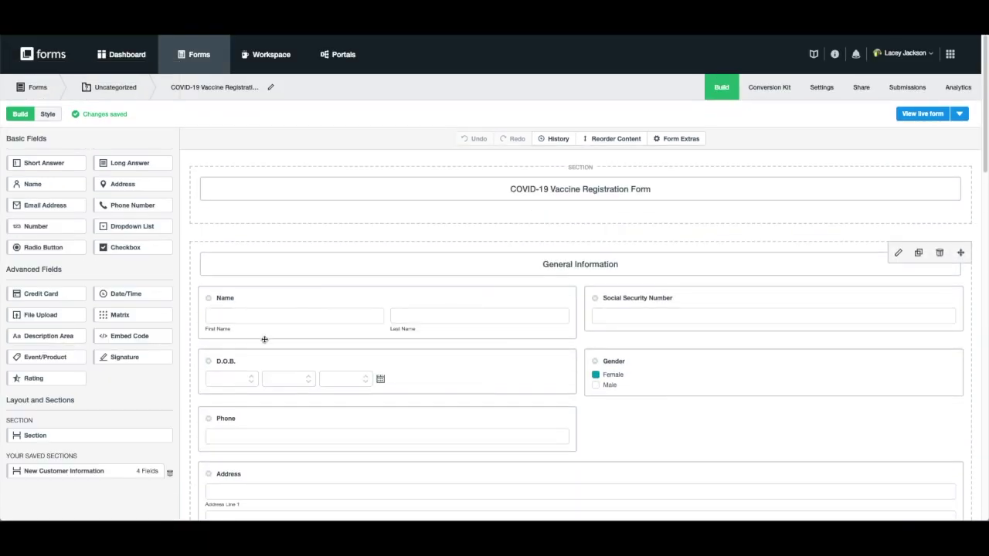
{"action": "scroll", "coordinate": [492, 268], "scroll_direction": "down", "scroll_amount": 20}
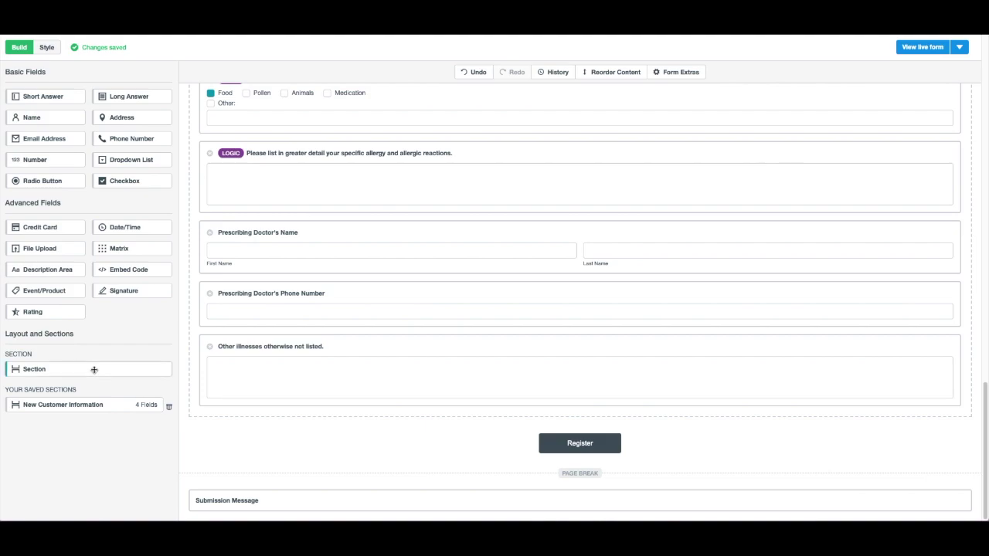
Step: Add a new section headed 'Select a time that works for your schedule' below the form
{"action": "left_click_drag", "start_coordinate": [244, 418], "coordinate": [268, 430]}
{"action": "left_click", "coordinate": [293, 456]}
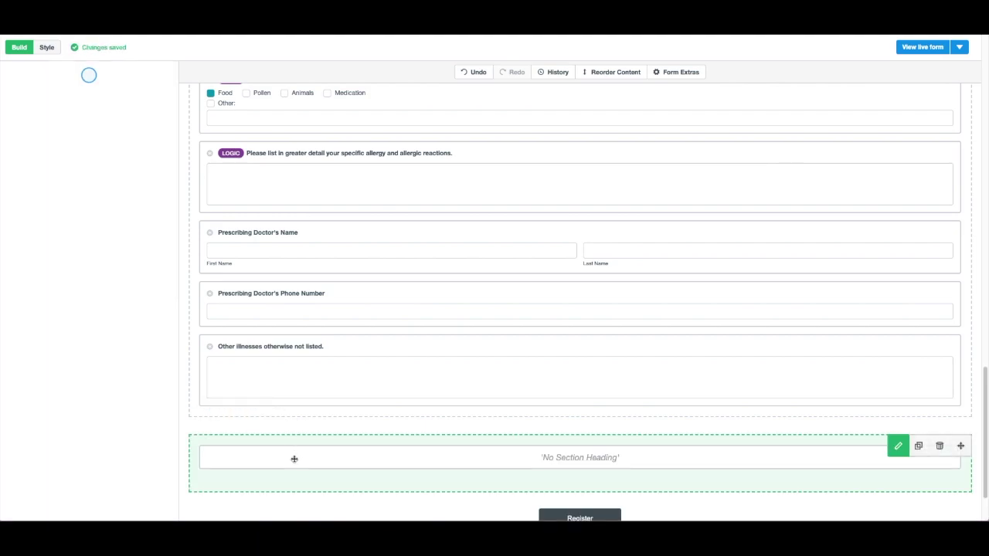
{"action": "type", "text": "Select a time that works for your schedule"}
{"action": "left_click", "coordinate": [10, 71]}
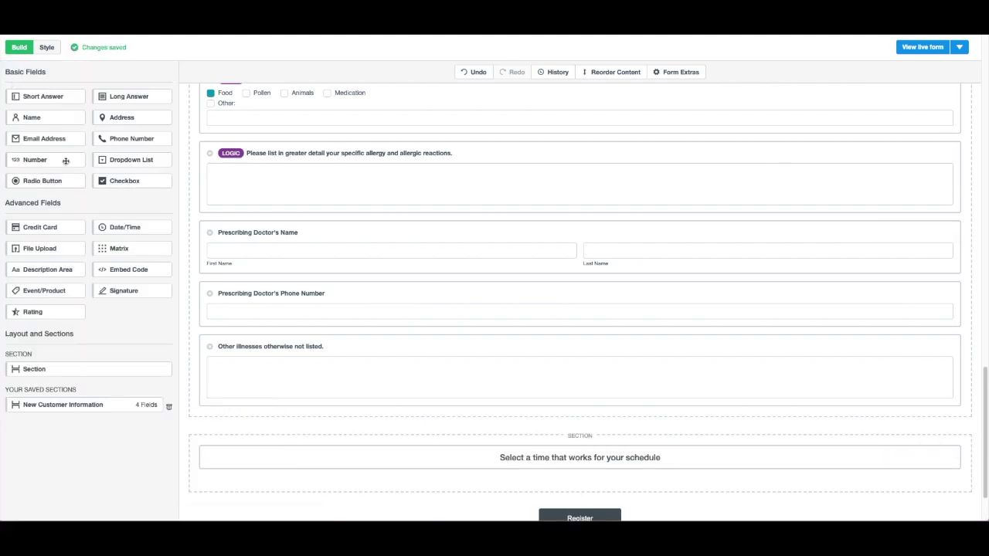
Step: Add a dropdown field spanning 3 columns labelled 'Choose your location' to the section
{"action": "left_click_drag", "start_coordinate": [66, 162], "coordinate": [209, 329]}
{"action": "left_click", "coordinate": [77, 230]}
{"action": "left_click", "coordinate": [77, 247]}
{"action": "left_click", "coordinate": [270, 386]}
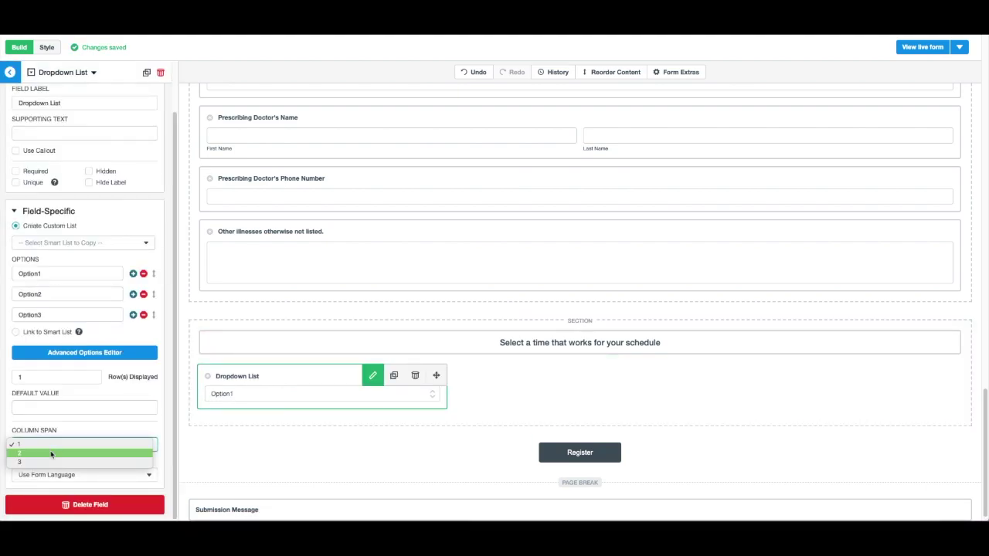
{"action": "triple_click", "coordinate": [79, 158]}
{"action": "type", "text": "Choose your location"}
Step: Fill in the three location addresses as dropdown options and add a checkbox field below
{"action": "triple_click", "coordinate": [68, 329]}
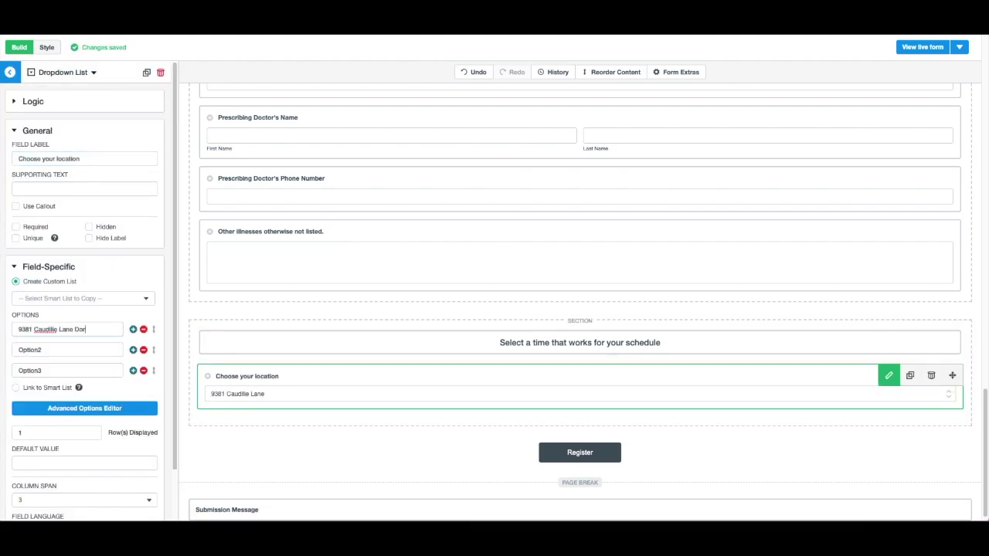
{"action": "key", "text": "Tab"}
{"action": "type", "text": "872"}
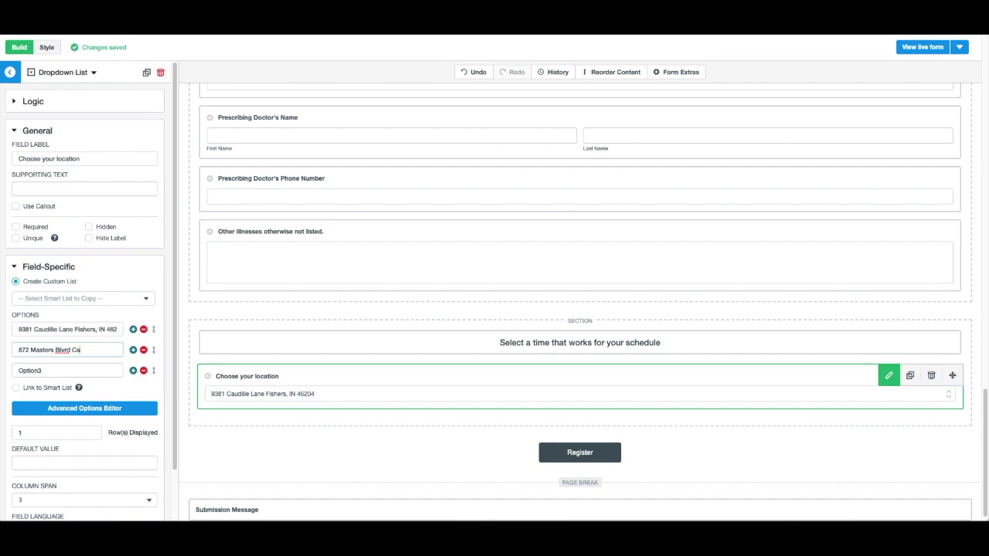
{"action": "left_click", "coordinate": [217, 450]}
{"action": "left_click_drag", "start_coordinate": [116, 182], "coordinate": [821, 393]}
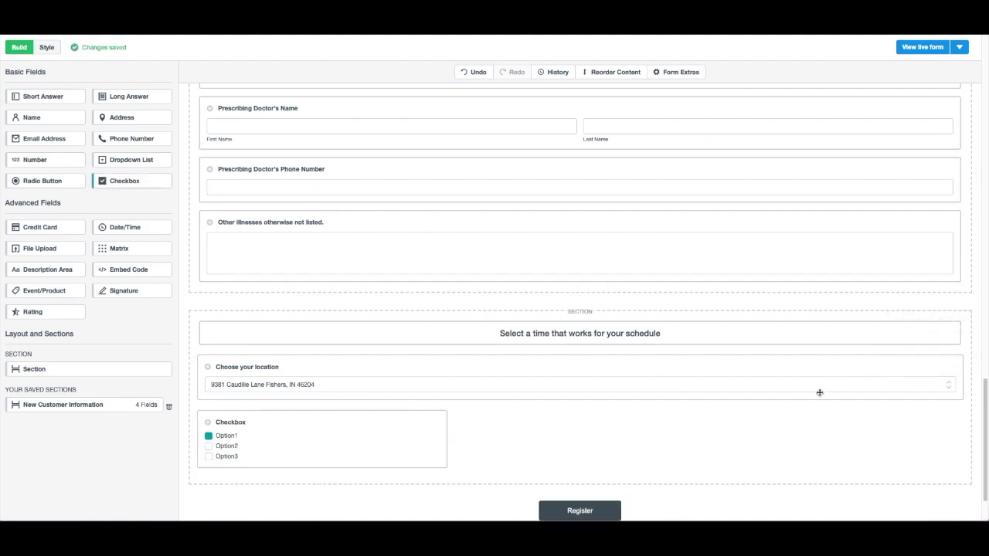
{"action": "left_click", "coordinate": [309, 456]}
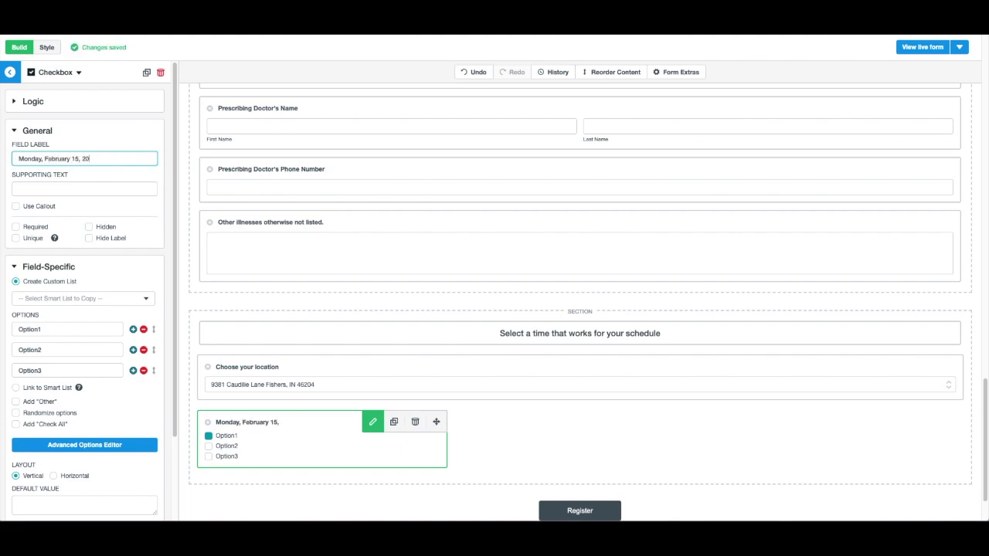
Step: Label the checkbox 'Monday, February 15, 2021' with hourly options from 7:00 AM to 7:00 PM
{"action": "type", "text": "21"}
{"action": "double_click", "coordinate": [29, 329]}
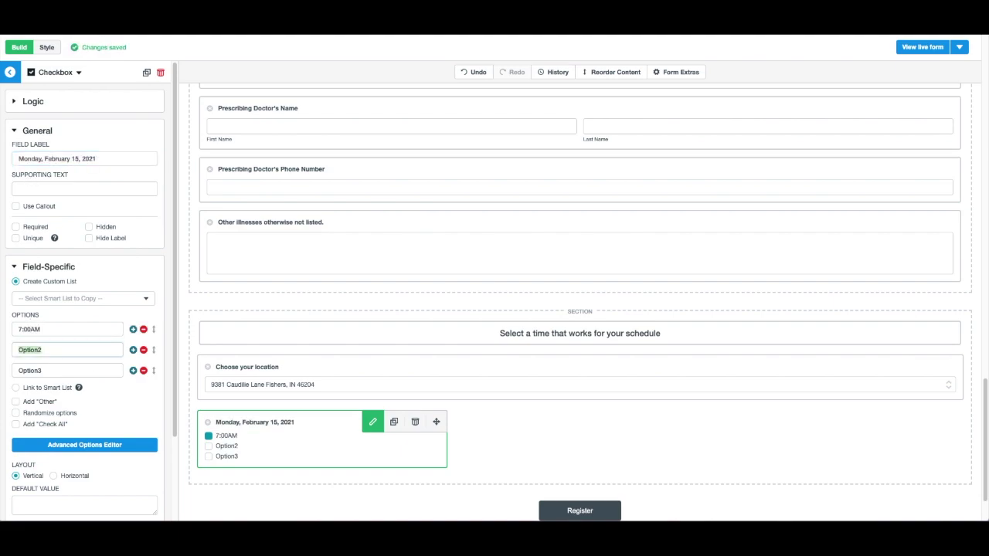
{"action": "left_click", "coordinate": [133, 372]}
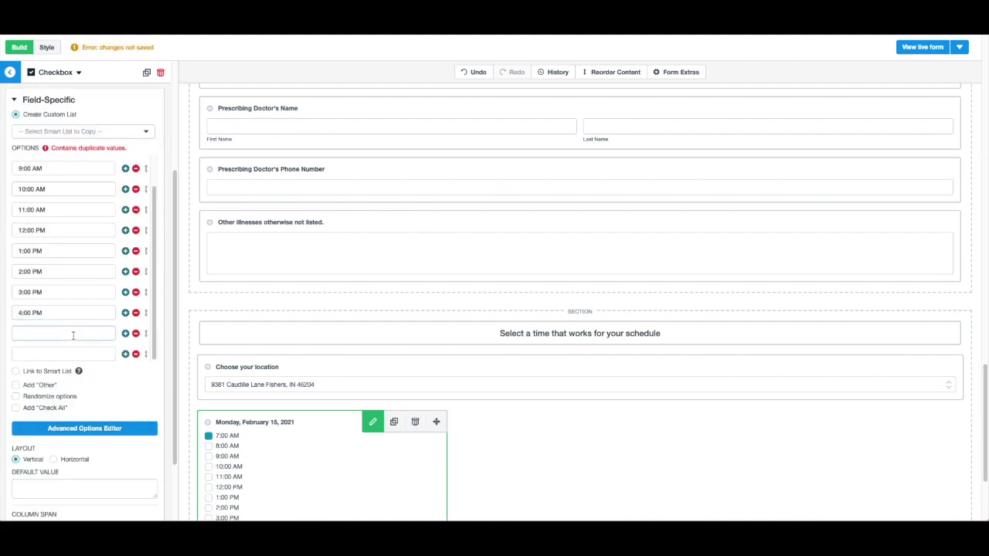
{"action": "left_click", "coordinate": [333, 453]}
{"action": "left_click", "coordinate": [333, 454]}
{"action": "scroll", "coordinate": [333, 453], "scroll_direction": "down", "scroll_amount": 2}
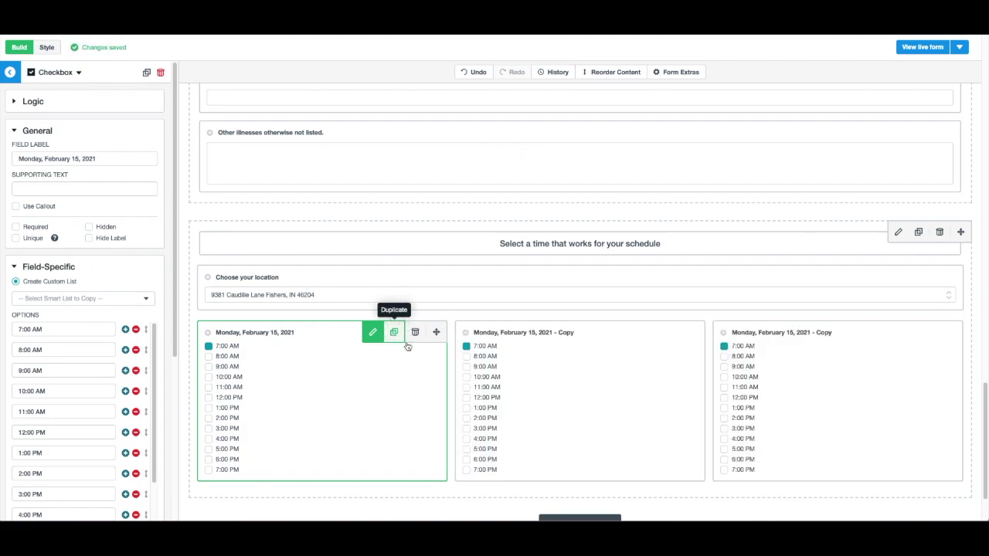
Step: Create Tuesday–Friday, February 16–19, 2021 copies of the day field and add another section below
{"action": "left_click", "coordinate": [570, 410]}
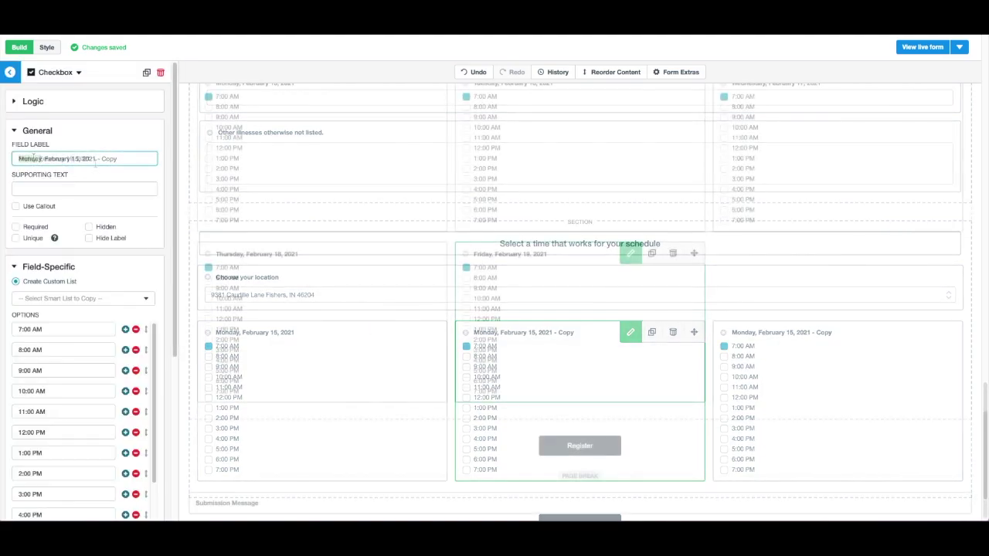
{"action": "left_click", "coordinate": [361, 195]}
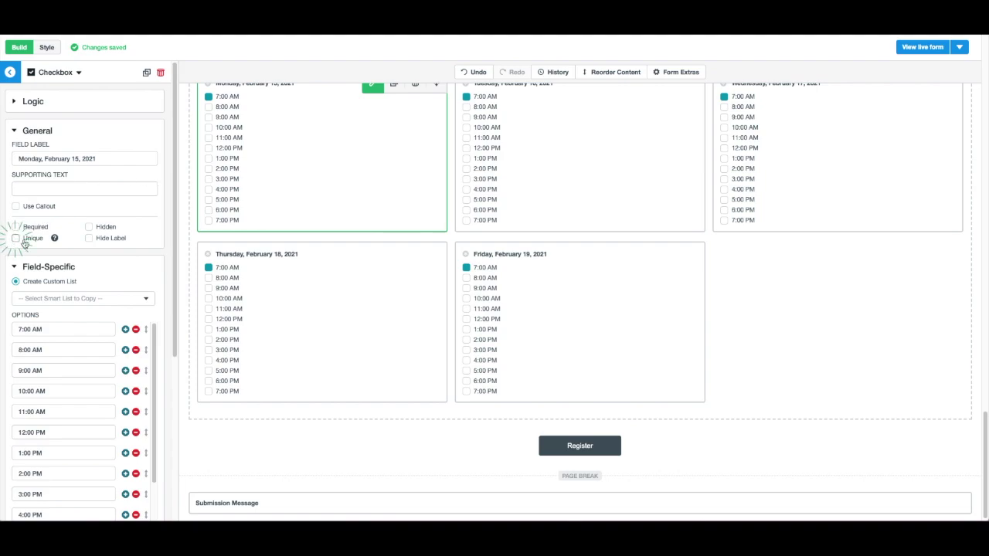
{"action": "mouse_move", "coordinate": [55, 240]}
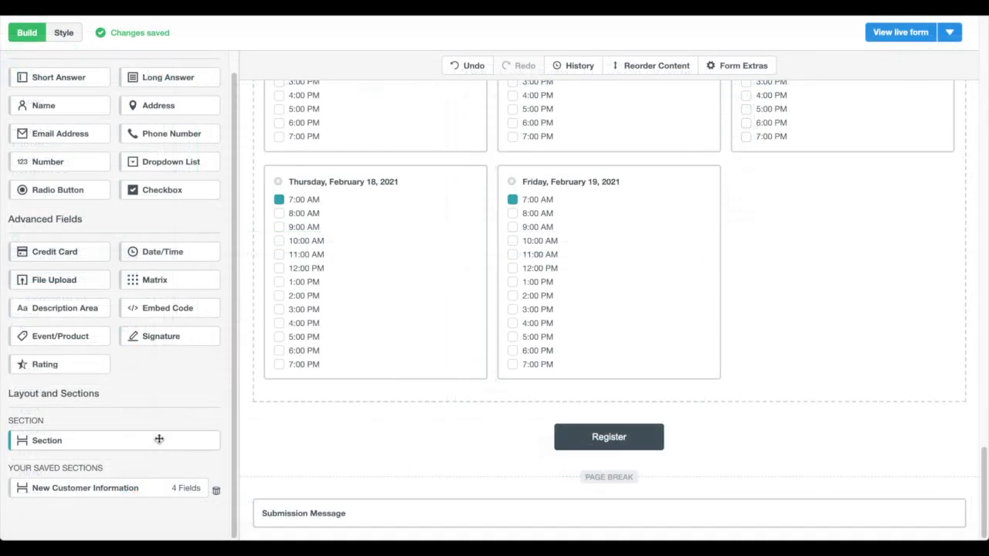
{"action": "left_click_drag", "start_coordinate": [47, 440], "coordinate": [413, 410]}
{"action": "left_click", "coordinate": [301, 451]}
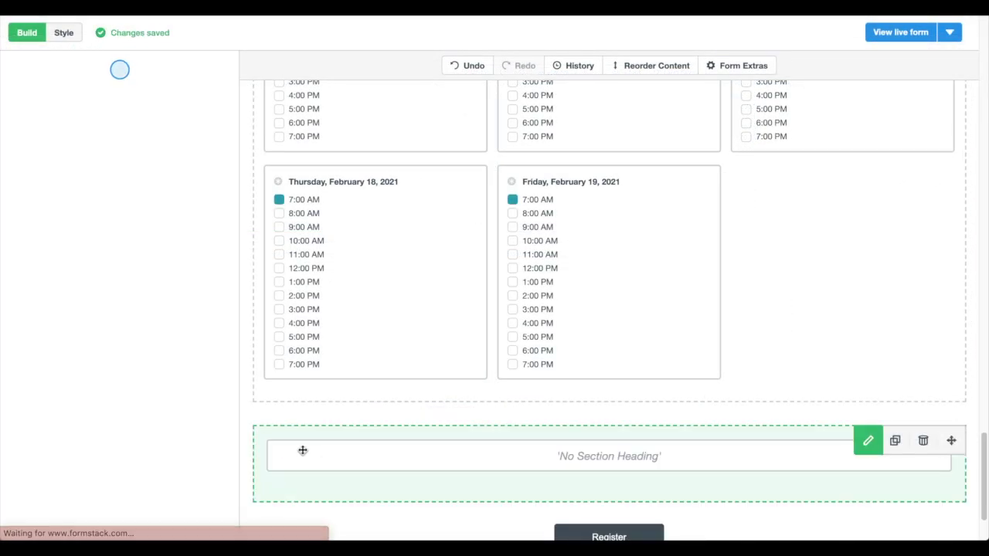
{"action": "left_click", "coordinate": [97, 276]}
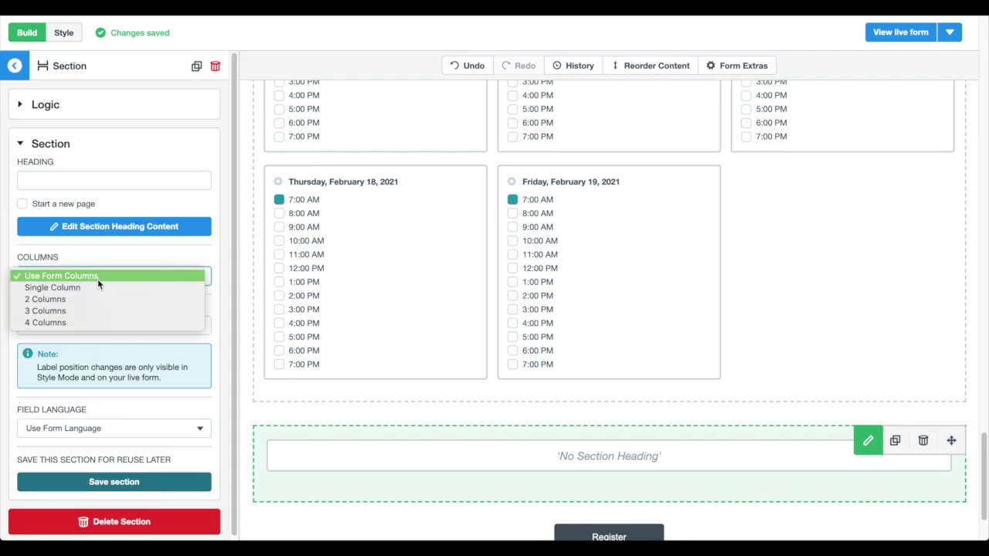
{"action": "left_click", "coordinate": [82, 311]}
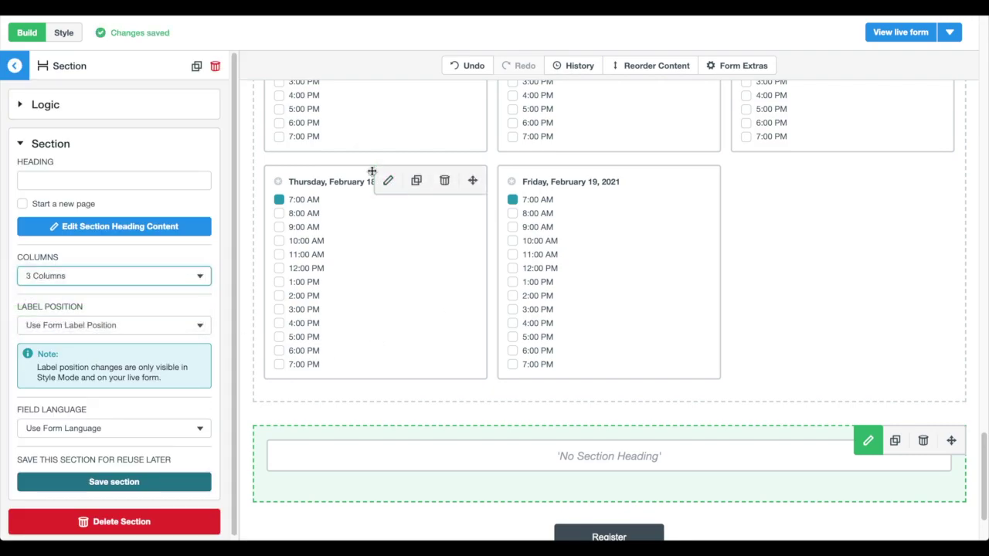
{"action": "left_click_drag", "start_coordinate": [361, 279], "coordinate": [262, 317]}
{"action": "left_click", "coordinate": [113, 180]}
{"action": "type", "text": "Showing avail"}
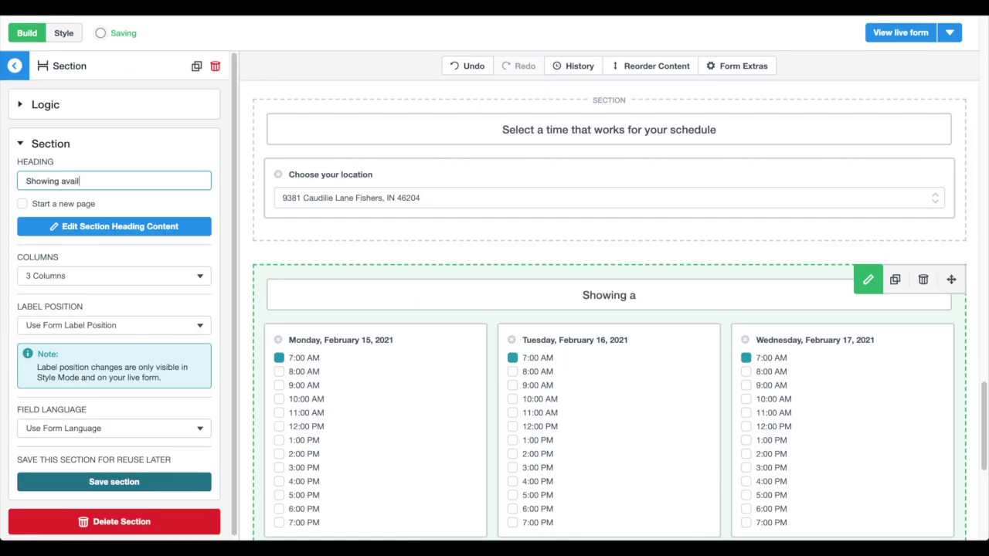
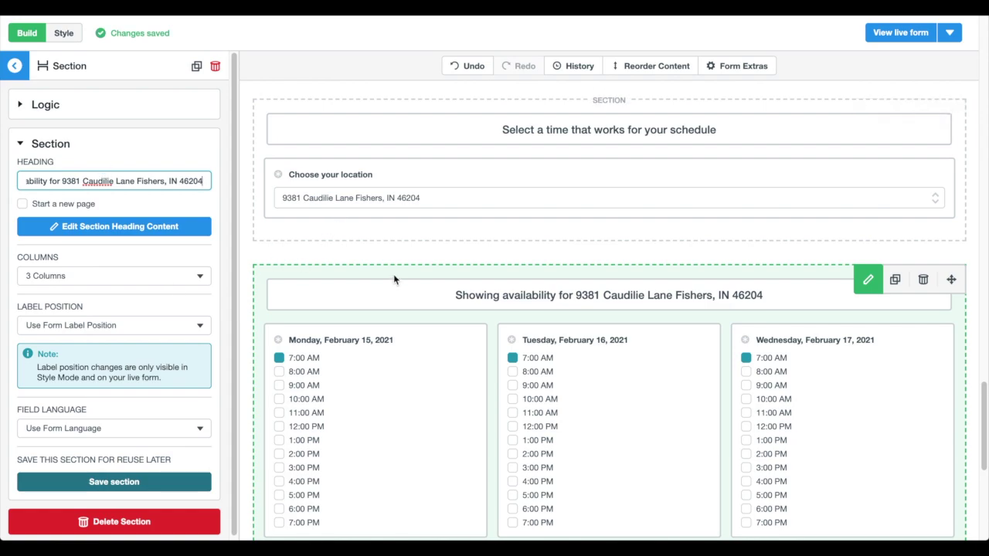
{"action": "left_click", "coordinate": [43, 106]}
{"action": "left_click", "coordinate": [99, 161]}
{"action": "left_click", "coordinate": [100, 160]}
{"action": "left_click", "coordinate": [100, 161]}
{"action": "left_click", "coordinate": [88, 221]}
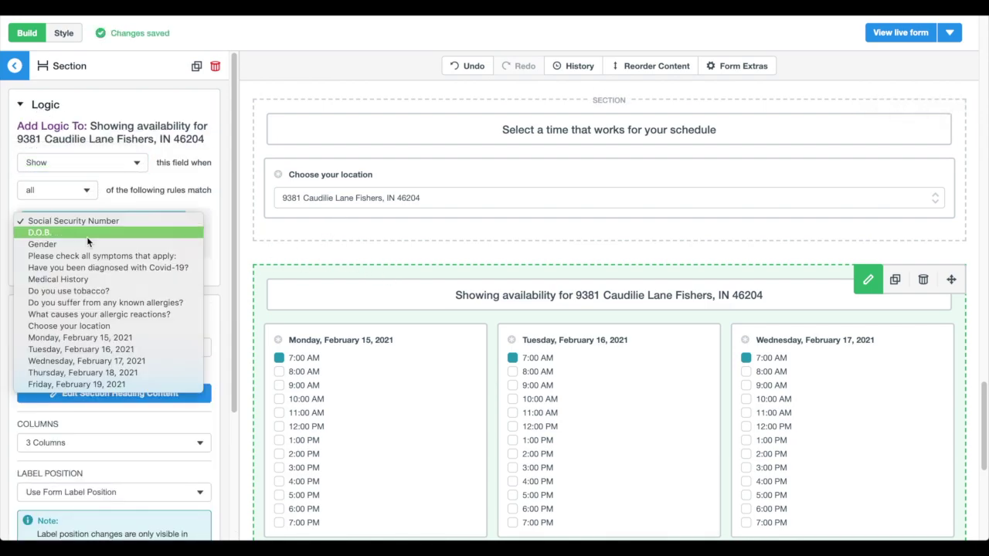
{"action": "left_click", "coordinate": [98, 326]}
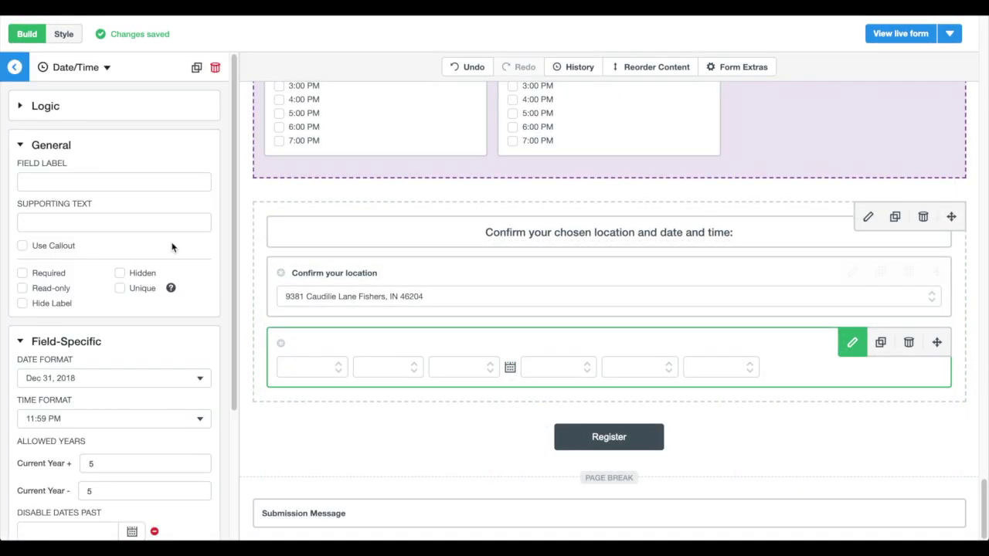
{"action": "left_click", "coordinate": [116, 181]}
Step: Label the appointment date/time field, set Current Year + and − to 0, and default it to the current date/time
{"action": "key", "text": "ctrl+v"}
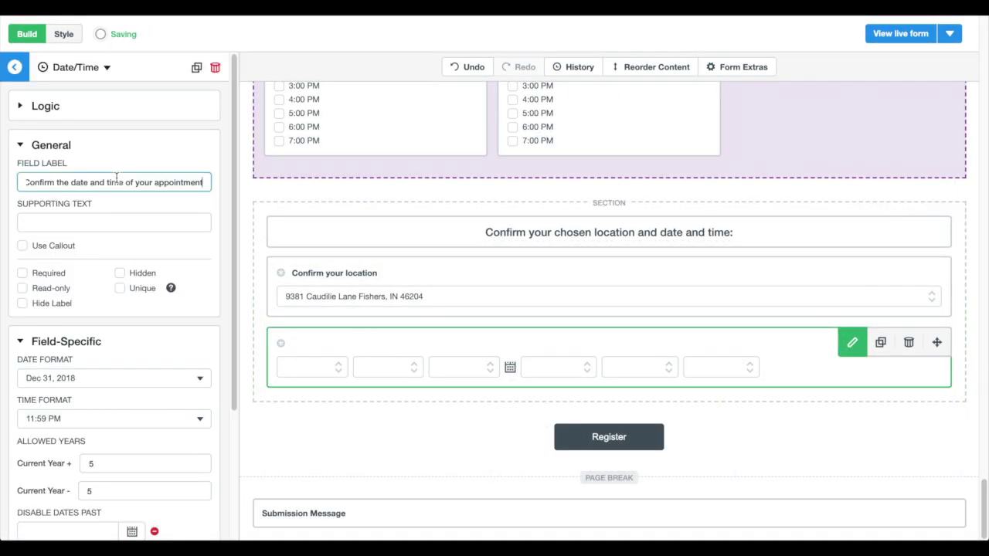
{"action": "scroll", "coordinate": [116, 309], "scroll_direction": "down", "scroll_amount": 3}
{"action": "left_click", "coordinate": [80, 374]}
{"action": "type", "text": "0"}
{"action": "left_click", "coordinate": [117, 397]}
{"action": "type", "text": "0"}
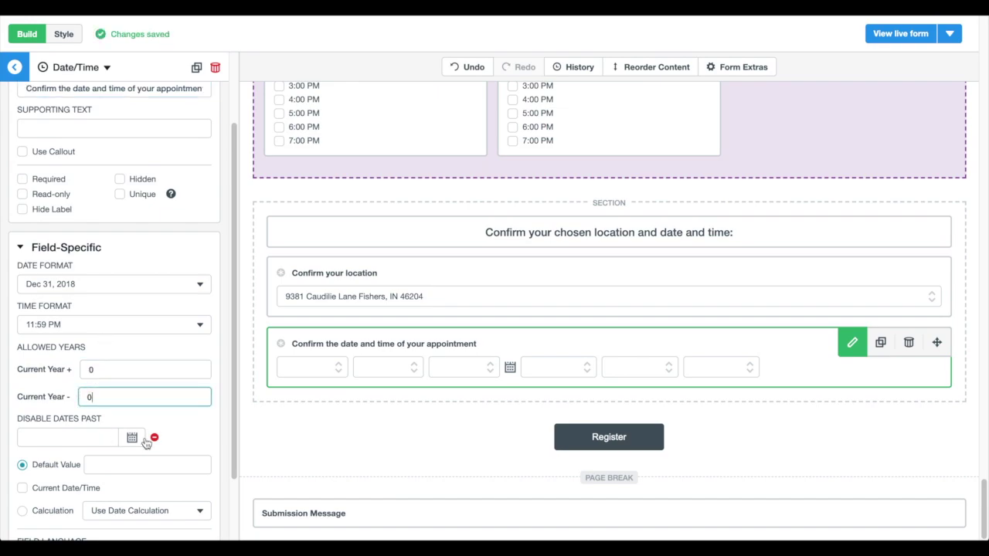
{"action": "left_click", "coordinate": [42, 488]}
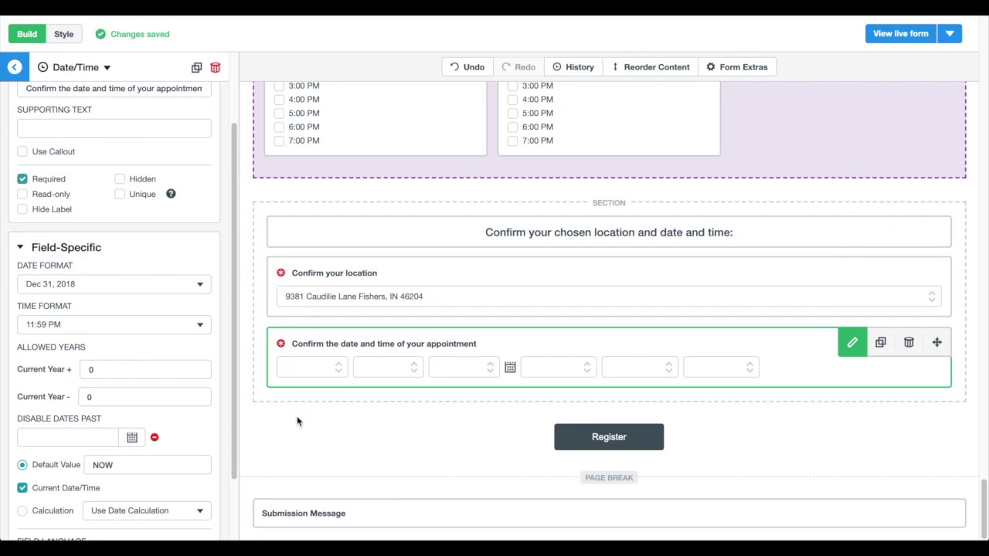
{"action": "left_click", "coordinate": [750, 89]}
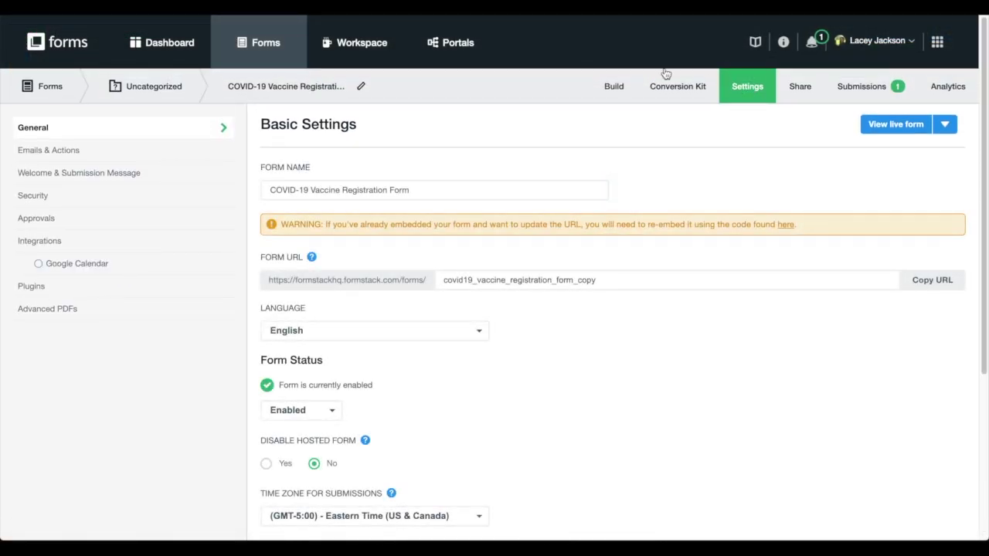
Step: Add the first teammate as approver, routed only when Choose your location is the Fishers site
{"action": "left_click", "coordinate": [113, 227]}
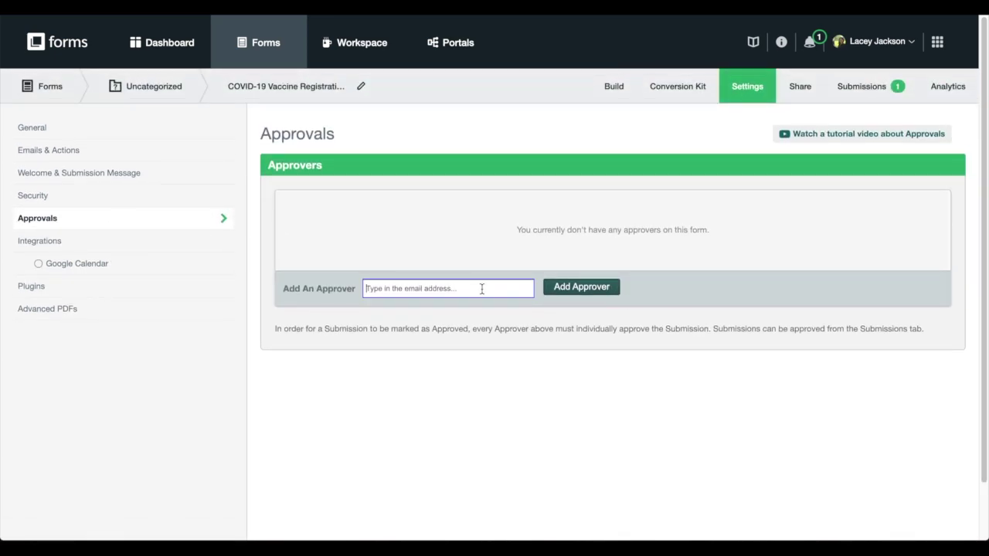
{"action": "type", "text": "Lacey"}
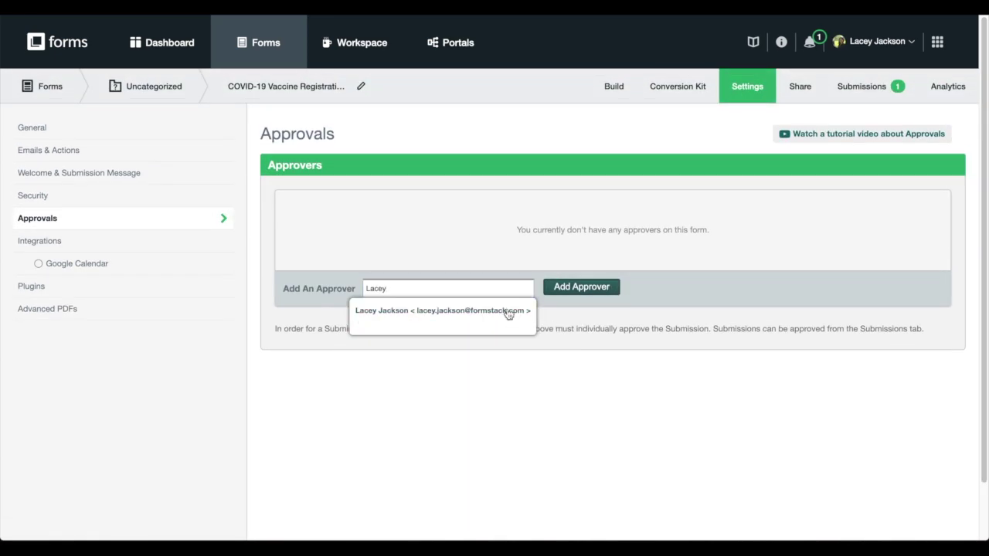
{"action": "left_click", "coordinate": [508, 311]}
{"action": "left_click", "coordinate": [561, 290]}
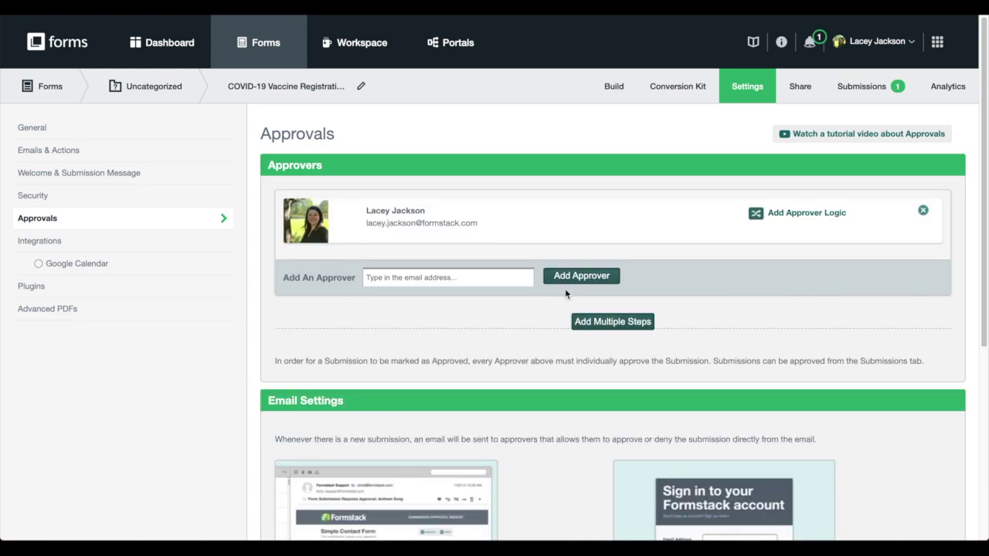
{"action": "left_click", "coordinate": [757, 214]}
{"action": "left_click", "coordinate": [363, 277]}
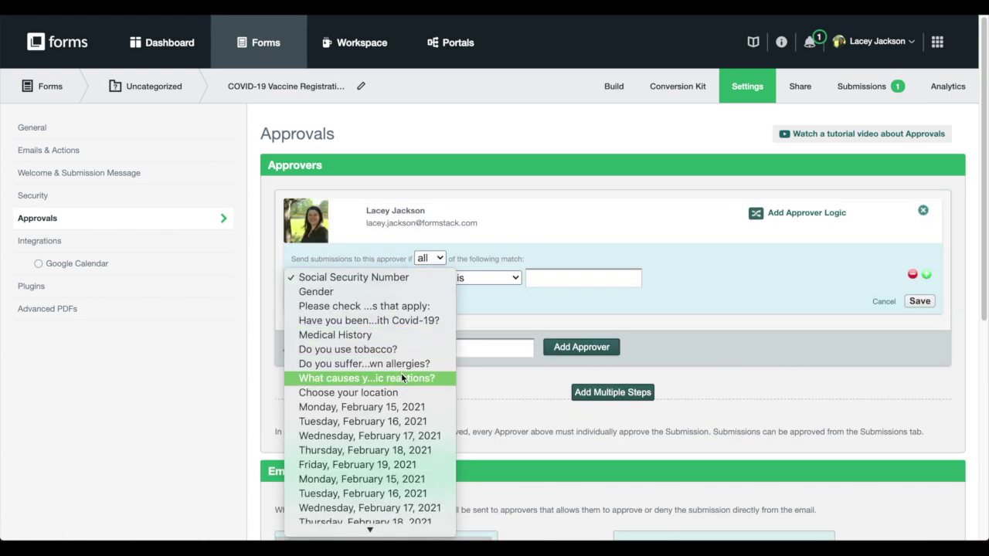
{"action": "left_click", "coordinate": [348, 392]}
{"action": "left_click", "coordinate": [494, 343]}
Step: Add a second approver whose logic requires Choose your location to be the second site
{"action": "type", "text": "h"}
{"action": "left_click", "coordinate": [516, 374]}
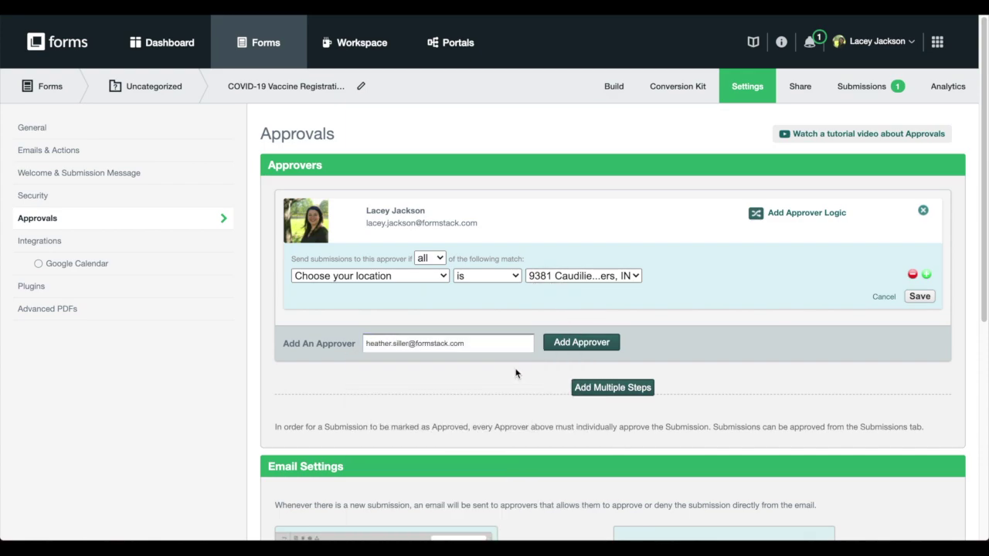
{"action": "left_click", "coordinate": [581, 342]}
{"action": "left_click", "coordinate": [803, 337]}
{"action": "left_click", "coordinate": [369, 394]}
{"action": "left_click", "coordinate": [347, 506]}
{"action": "left_click", "coordinate": [574, 398]}
{"action": "left_click", "coordinate": [587, 425]}
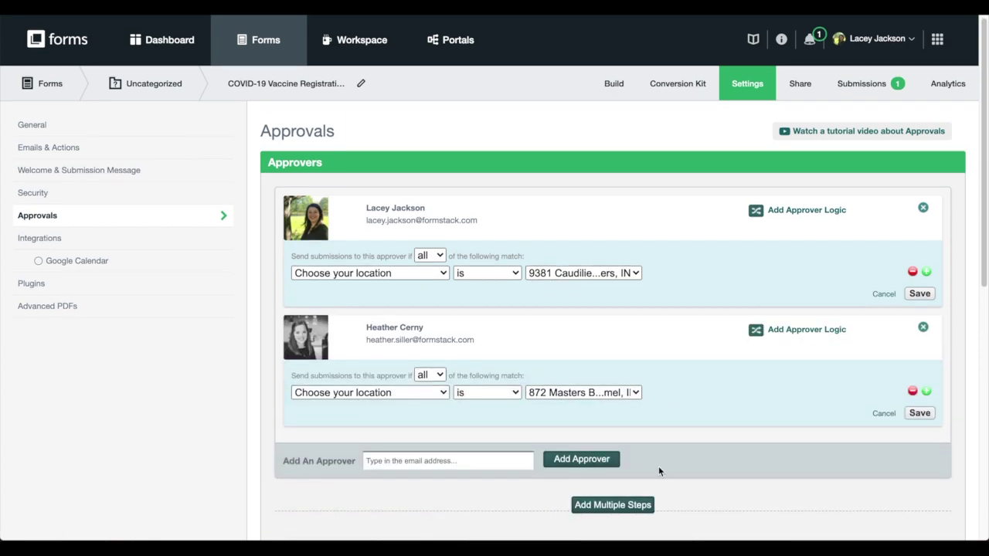
Step: Add a third approver whose logic requires Choose your location to be the third site
{"action": "left_click", "coordinate": [448, 461]}
{"action": "type", "text": "hil"}
{"action": "left_click", "coordinate": [441, 479]}
{"action": "scroll", "coordinate": [662, 419], "scroll_direction": "down", "scroll_amount": 1}
{"action": "left_click", "coordinate": [581, 402]}
{"action": "left_click", "coordinate": [806, 393]}
{"action": "left_click", "coordinate": [369, 457]}
{"action": "scroll", "coordinate": [404, 504], "scroll_direction": "down", "scroll_amount": 1}
{"action": "left_click", "coordinate": [396, 509]}
{"action": "left_click", "coordinate": [583, 458]}
{"action": "left_click", "coordinate": [557, 484]}
{"action": "scroll", "coordinate": [557, 484], "scroll_direction": "down", "scroll_amount": 3}
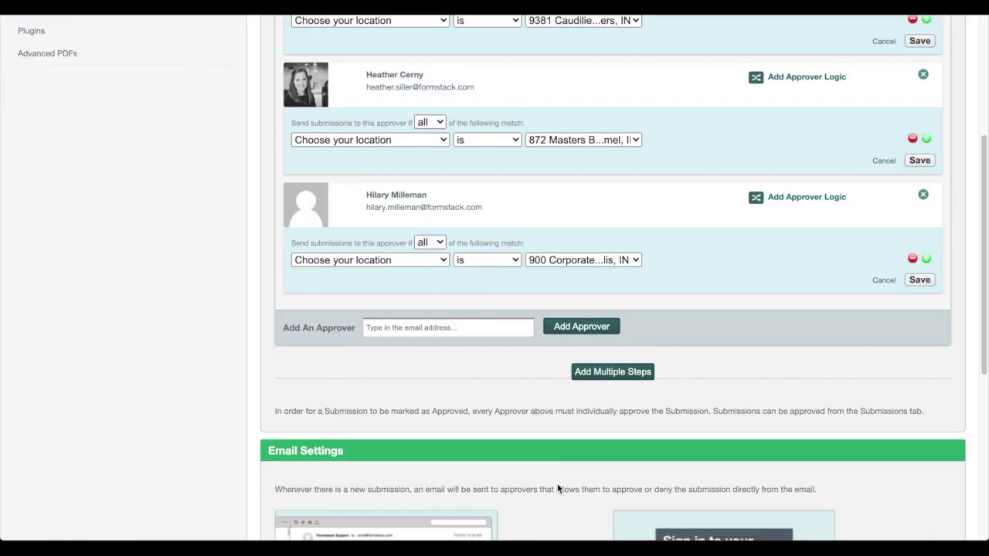
{"action": "scroll", "coordinate": [557, 486], "scroll_direction": "down", "scroll_amount": 5}
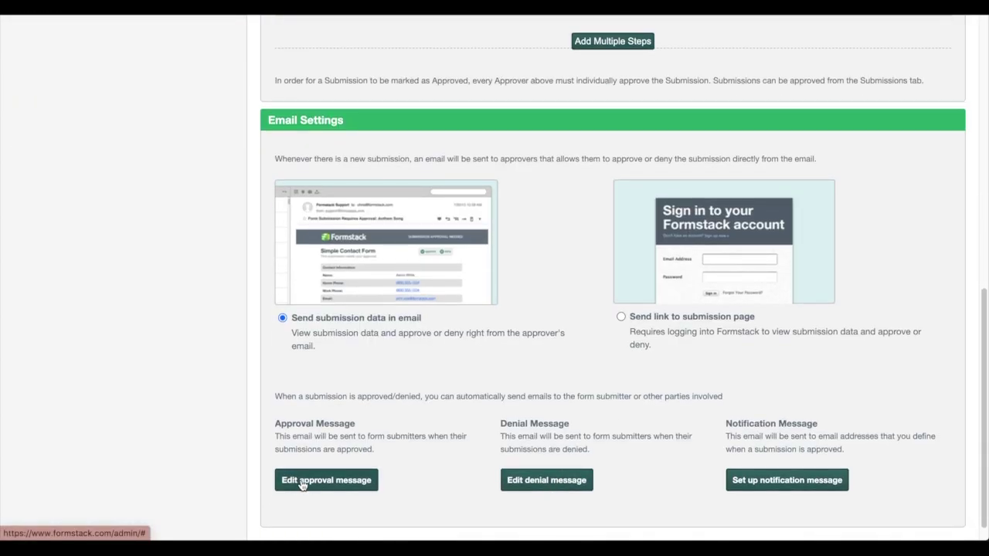
{"action": "left_click", "coordinate": [301, 480]}
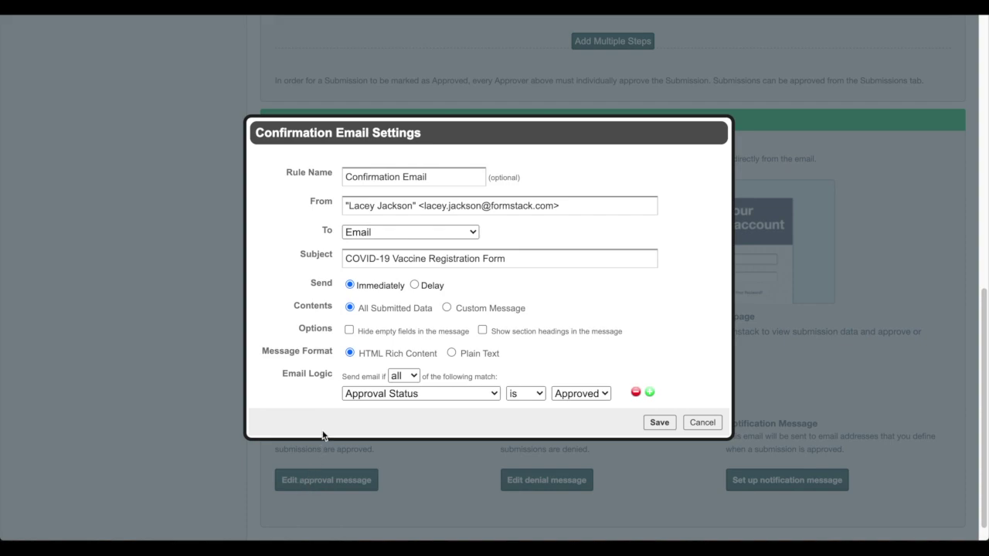
Step: Save a custom approval email greeting the submitter by Name followed by the approval message body
{"action": "left_click", "coordinate": [446, 308]}
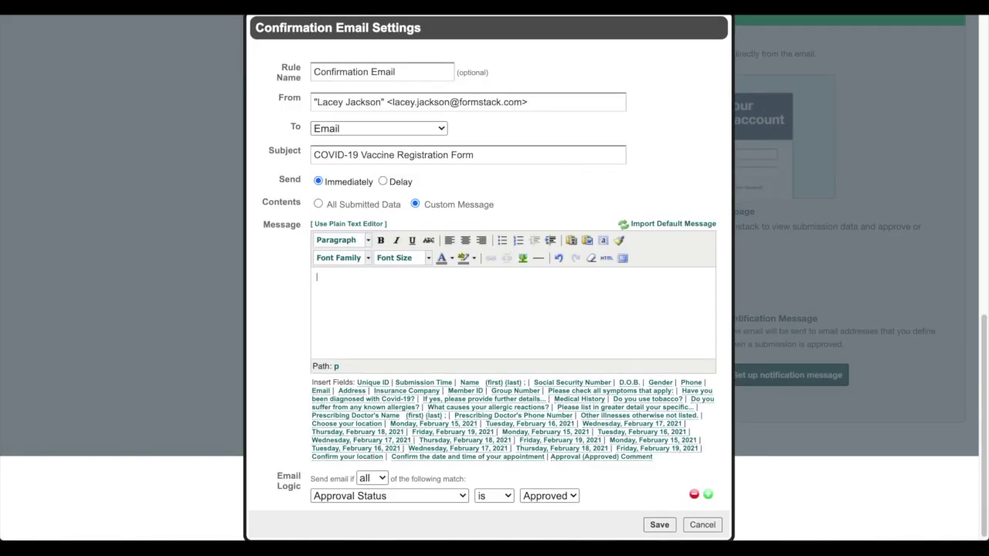
{"action": "left_click", "coordinate": [469, 383]}
{"action": "type", "text": ","}
{"action": "key", "text": "ctrl+v"}
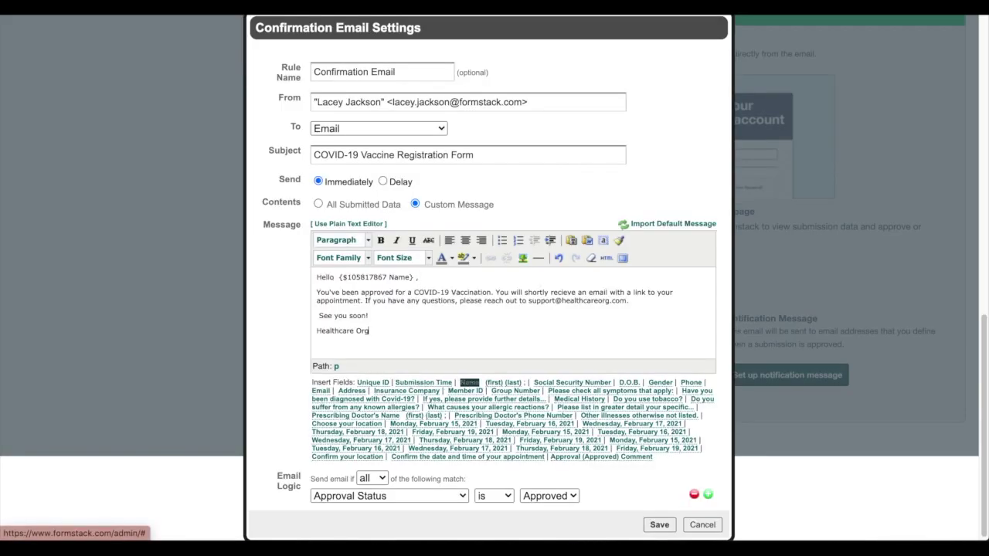
{"action": "left_click", "coordinate": [658, 525]}
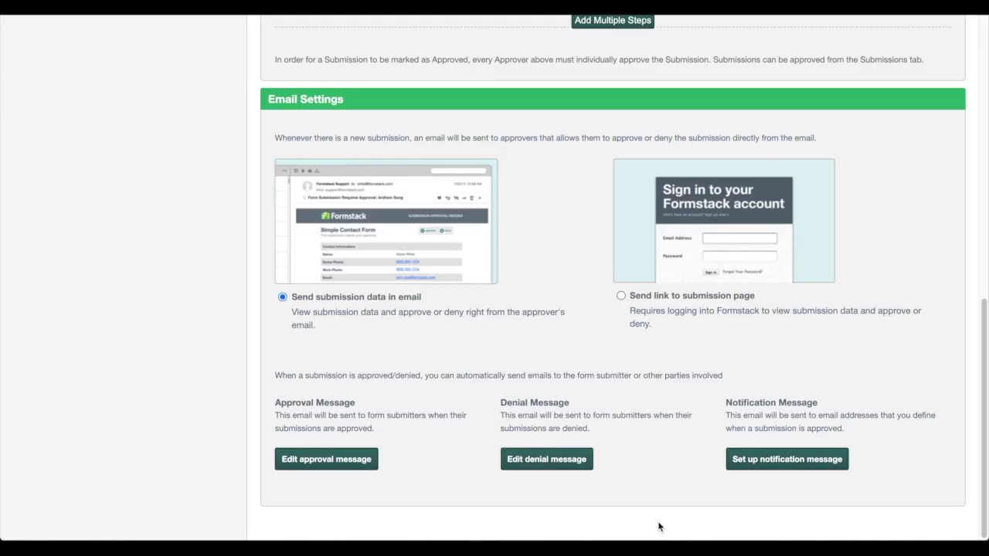
Step: Start a custom denial email greeting the submitter by Name, beginning the body with 'You haveee'
{"action": "left_click", "coordinate": [555, 460]}
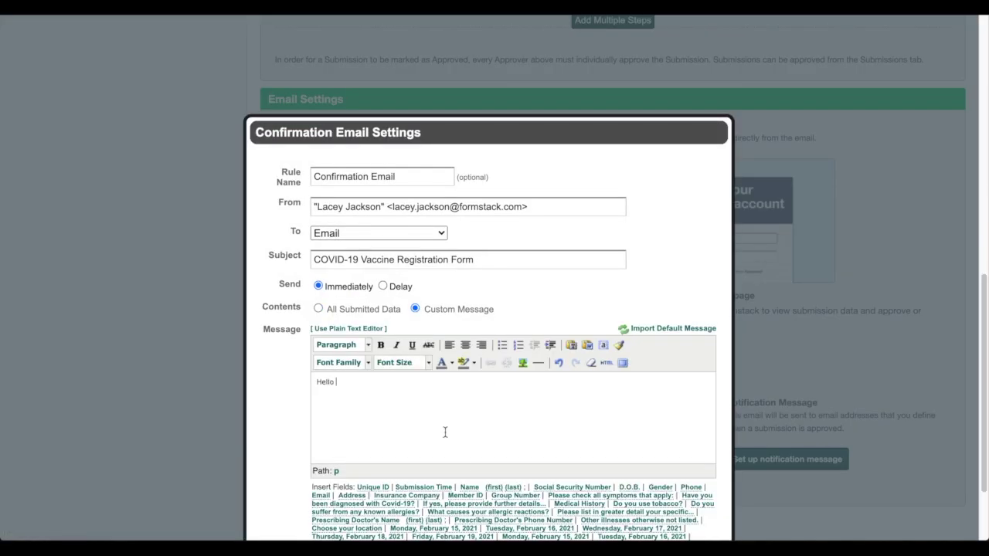
{"action": "left_click", "coordinate": [468, 486]}
{"action": "type", "text": ","}
{"action": "key", "text": "Return"}
{"action": "type", "text": "You haveee"}
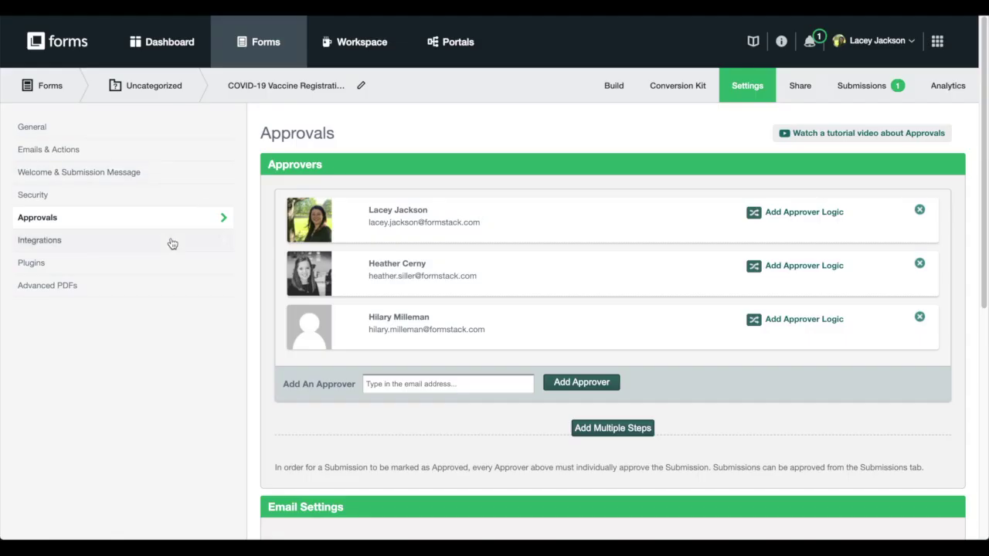
{"action": "left_click", "coordinate": [172, 242]}
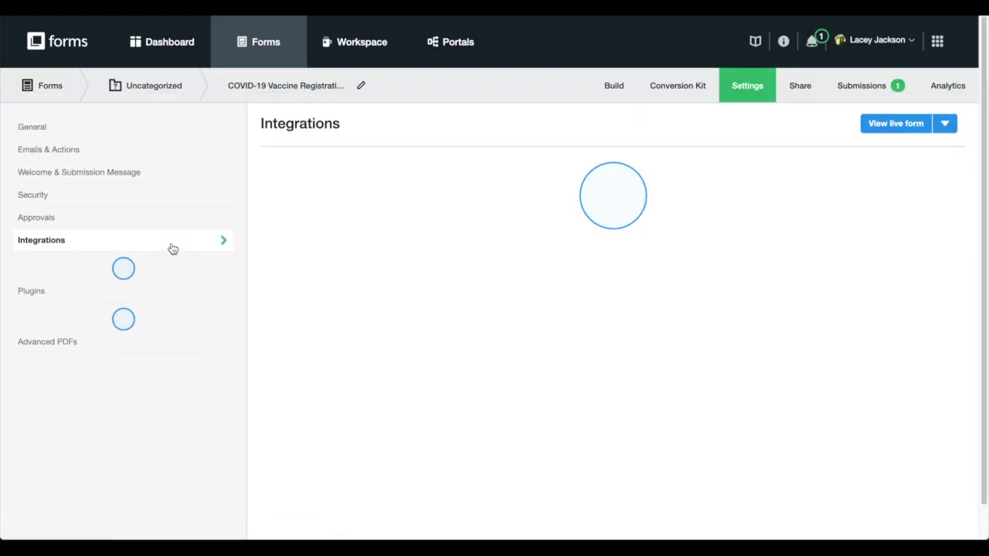
Step: Add the Google Calendar integration to the form and reuse existing Google credentials from another form
{"action": "scroll", "coordinate": [714, 216], "scroll_direction": "down", "scroll_amount": 3}
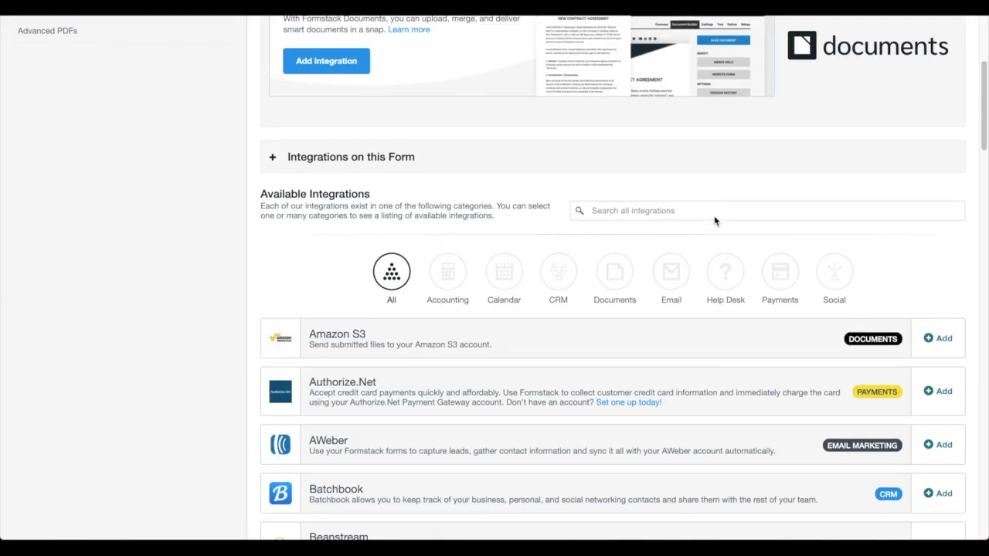
{"action": "scroll", "coordinate": [714, 221], "scroll_direction": "down", "scroll_amount": 3}
{"action": "left_click", "coordinate": [630, 105]}
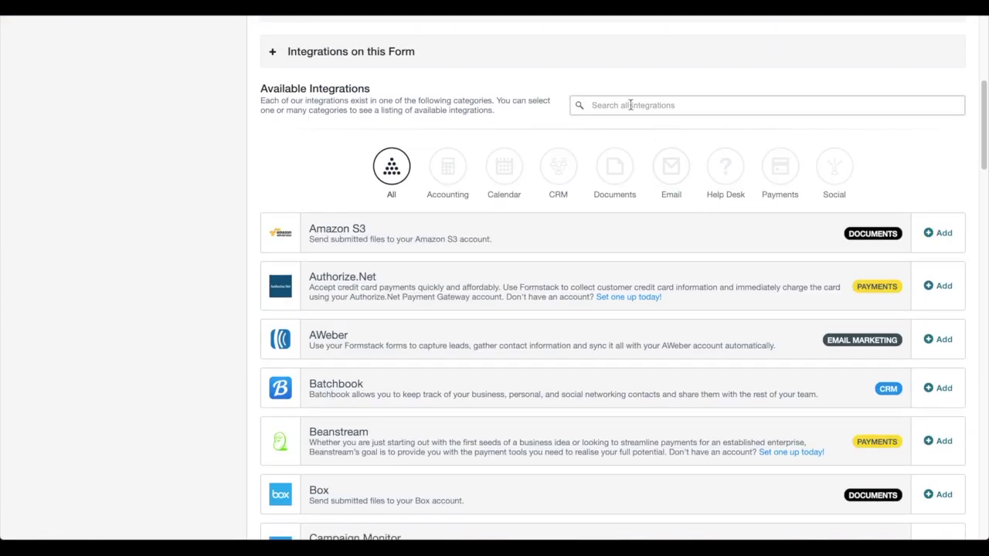
{"action": "type", "text": "Google Calendar"}
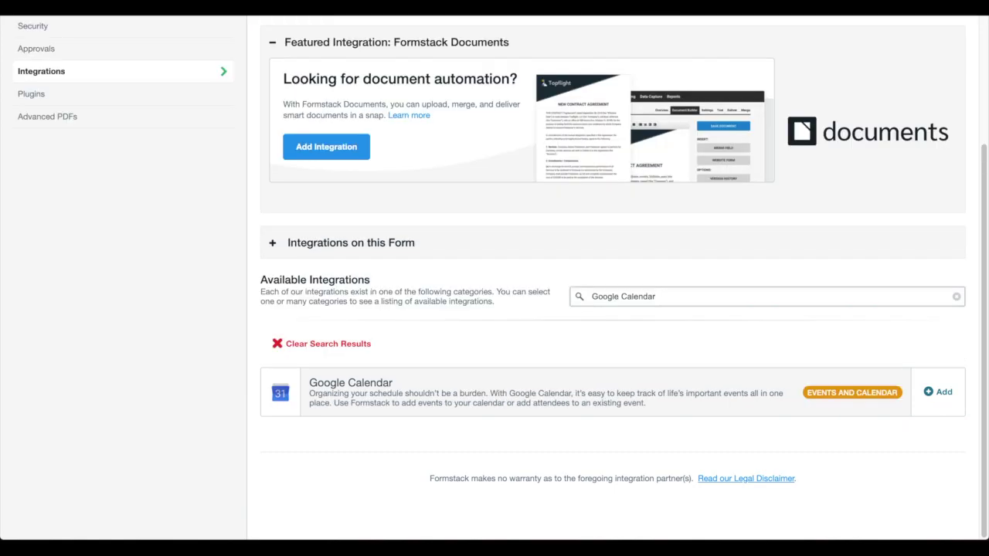
{"action": "left_click", "coordinate": [944, 391]}
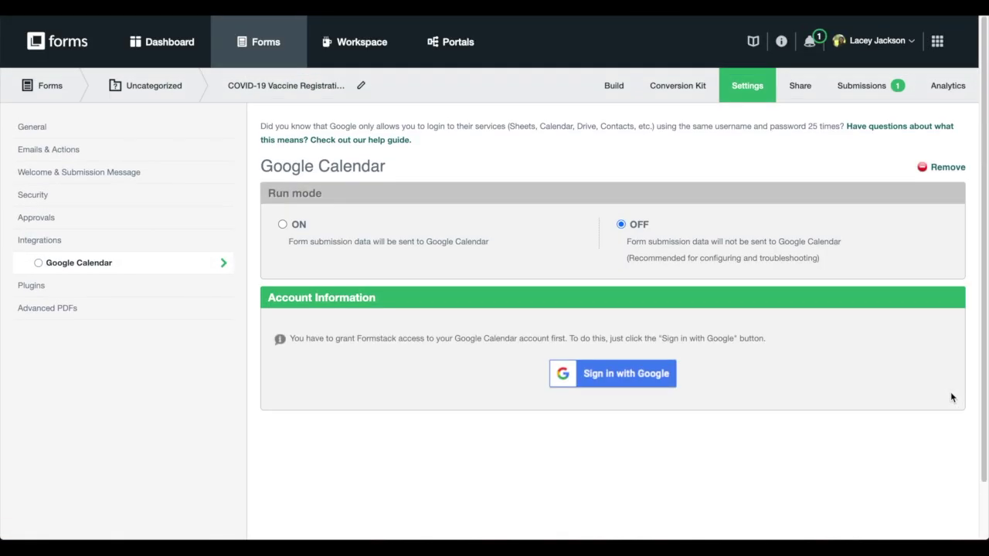
{"action": "left_click", "coordinate": [613, 370]}
Step: Use the COVID-19 form copy's credentials, create a new event per submission in COVID-19 Vaccine Appointments
{"action": "left_click", "coordinate": [612, 384]}
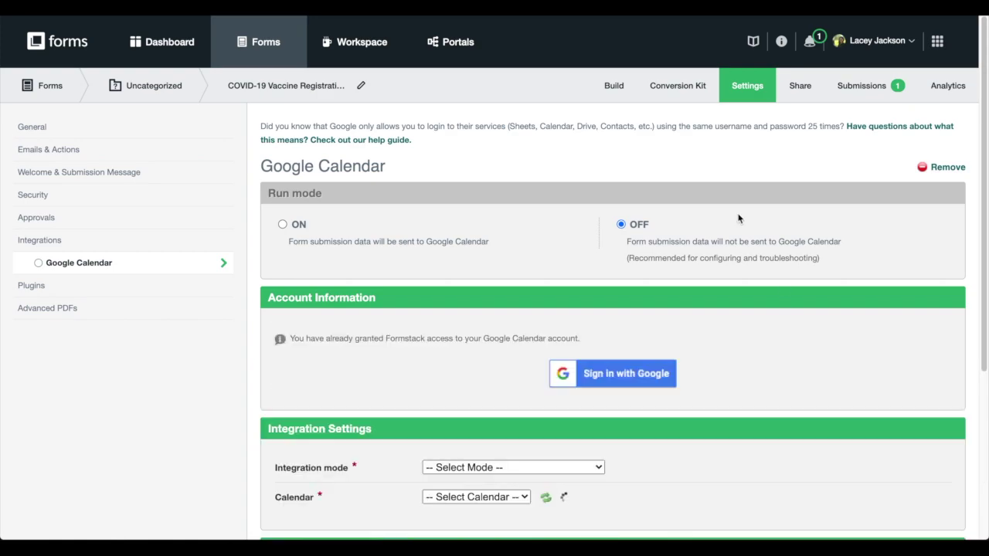
{"action": "scroll", "coordinate": [698, 338], "scroll_direction": "down", "scroll_amount": 2}
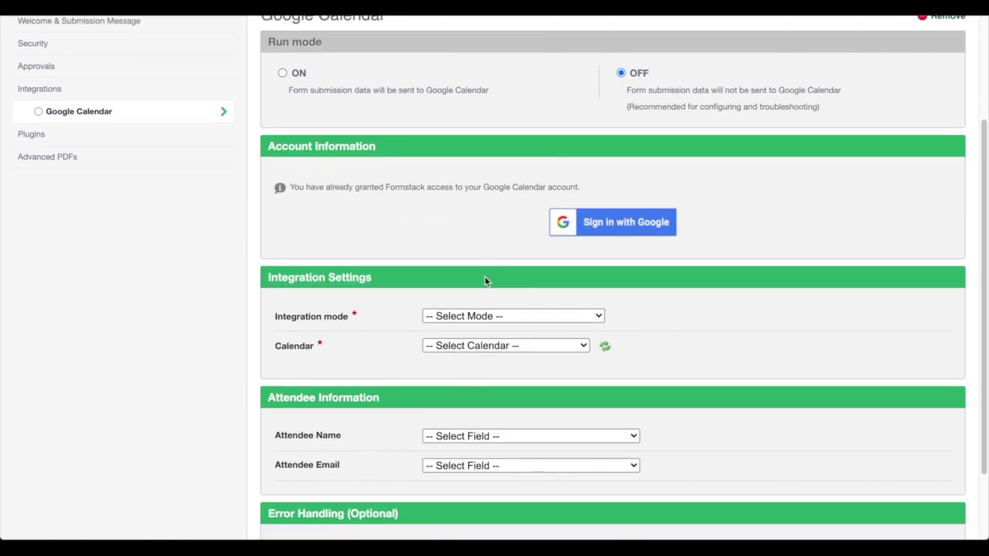
{"action": "left_click", "coordinate": [492, 318]}
{"action": "left_click", "coordinate": [489, 330]}
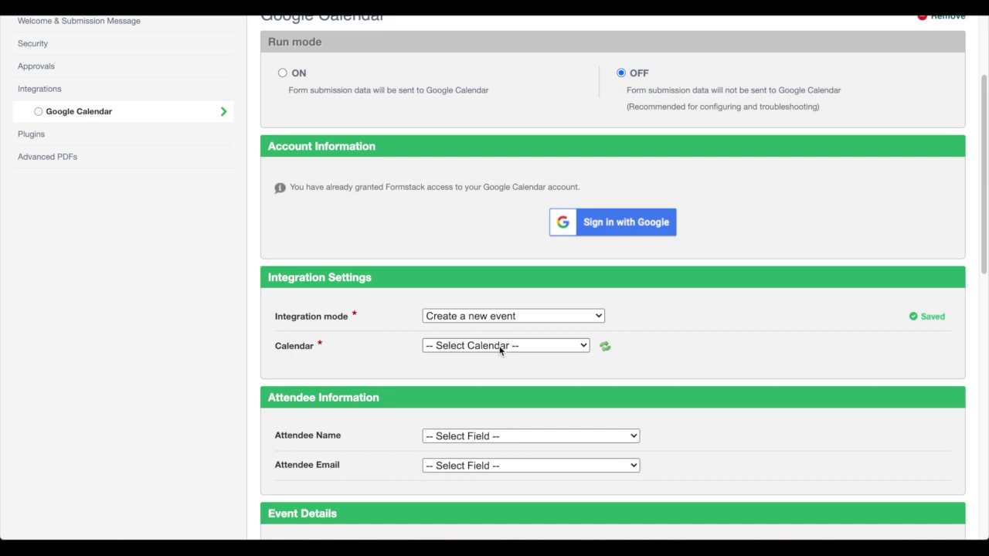
{"action": "left_click", "coordinate": [500, 350]}
{"action": "left_click", "coordinate": [502, 371]}
Step: Map Attendee Name to the Name field and Attendee Email to the Email field
{"action": "scroll", "coordinate": [682, 342], "scroll_direction": "down", "scroll_amount": 4}
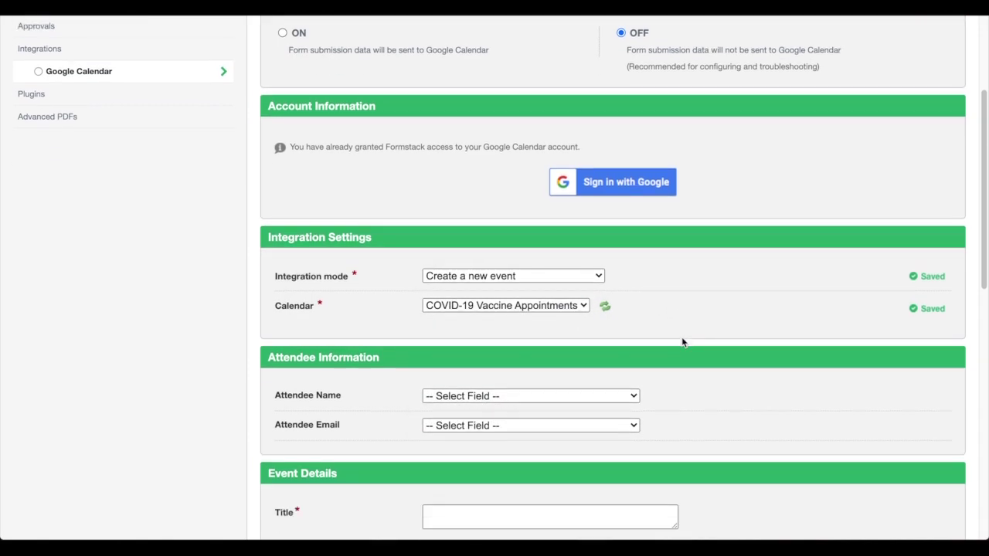
{"action": "left_click", "coordinate": [620, 119]}
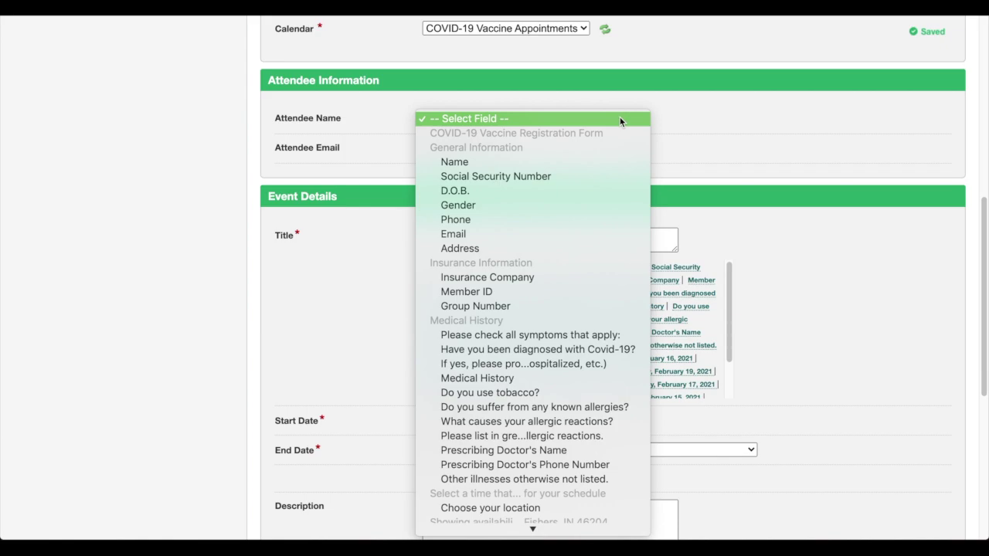
{"action": "left_click", "coordinate": [601, 161]}
{"action": "left_click", "coordinate": [601, 149]}
{"action": "left_click", "coordinate": [571, 263]}
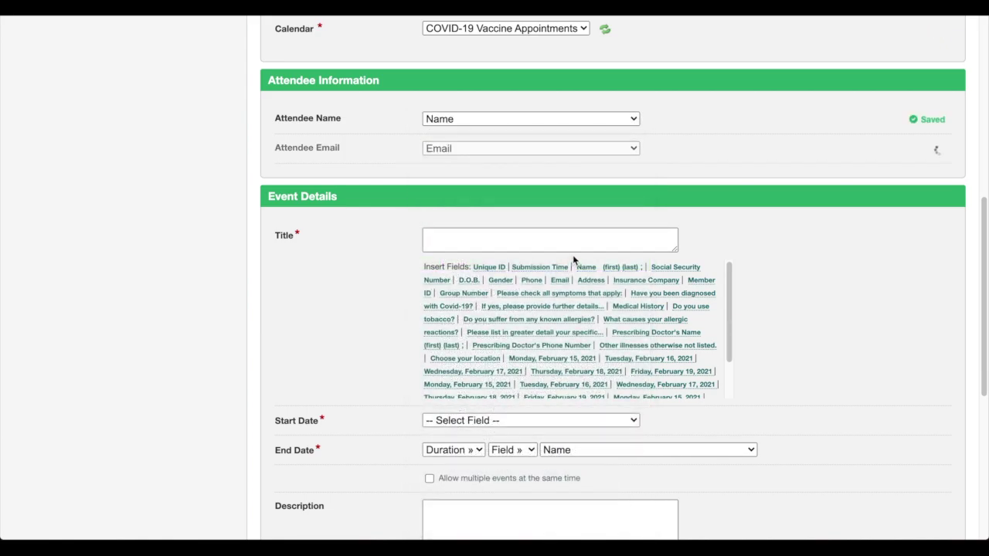
Step: Set the event title to the registrant's Name followed by 'COVID-19 Vaccine Appointment'
{"action": "left_click", "coordinate": [587, 268]}
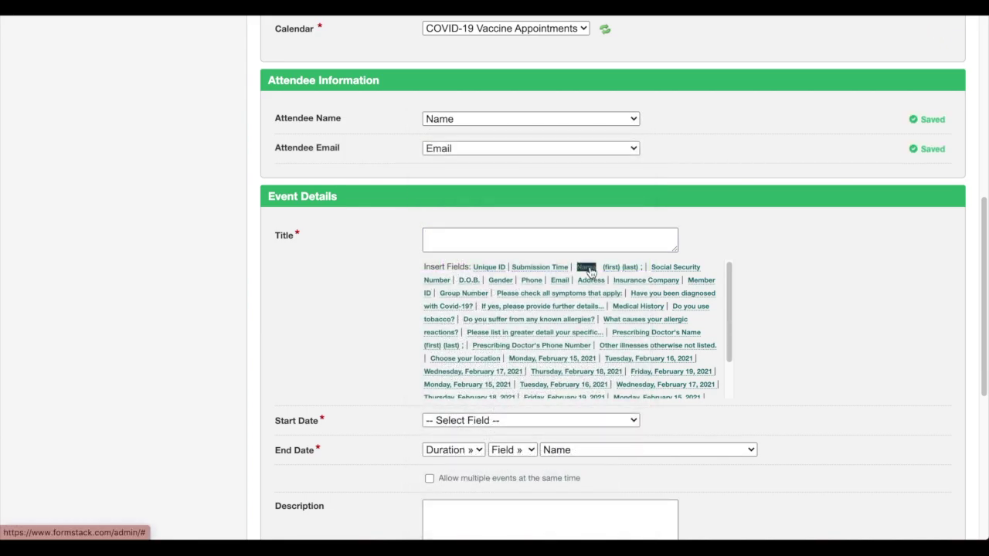
{"action": "left_click", "coordinate": [587, 244]}
{"action": "type", "text": "COVID-19 Vaccine Appointment"}
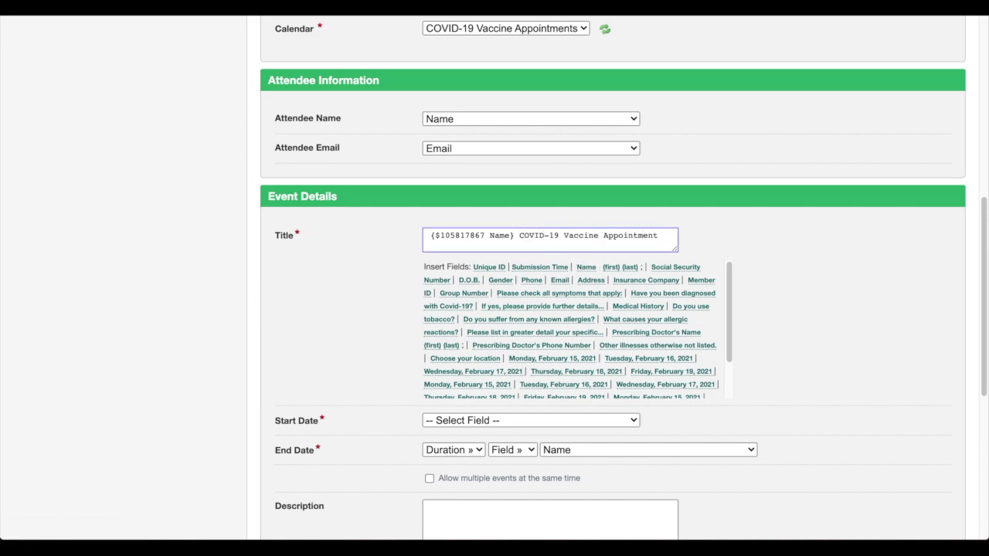
{"action": "scroll", "coordinate": [797, 266], "scroll_direction": "down", "scroll_amount": 4}
Step: Start events at the confirmed appointment date/time and give them a fixed 1 hr duration
{"action": "left_click", "coordinate": [605, 266]}
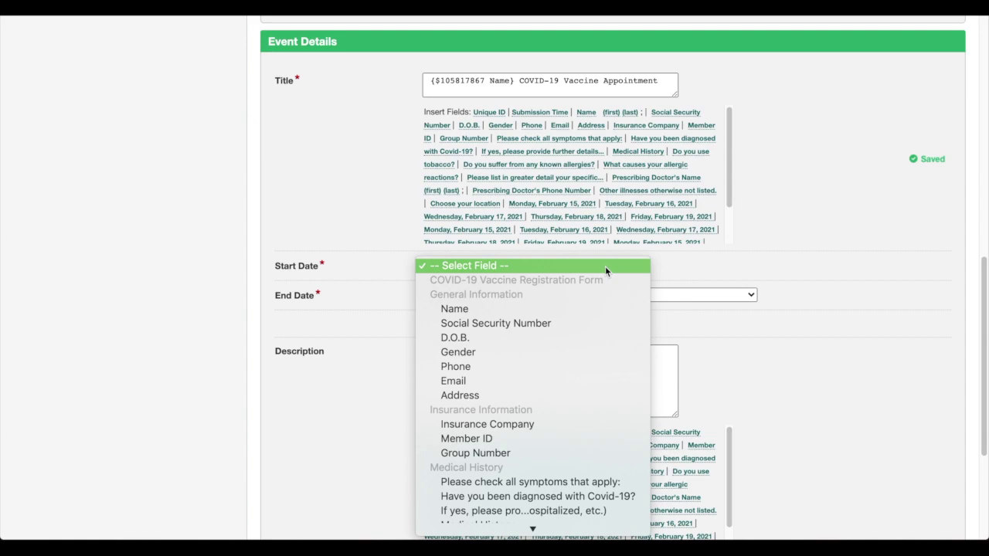
{"action": "scroll", "coordinate": [580, 325], "scroll_direction": "down", "scroll_amount": 10}
{"action": "left_click", "coordinate": [545, 526]}
{"action": "left_click", "coordinate": [512, 309]}
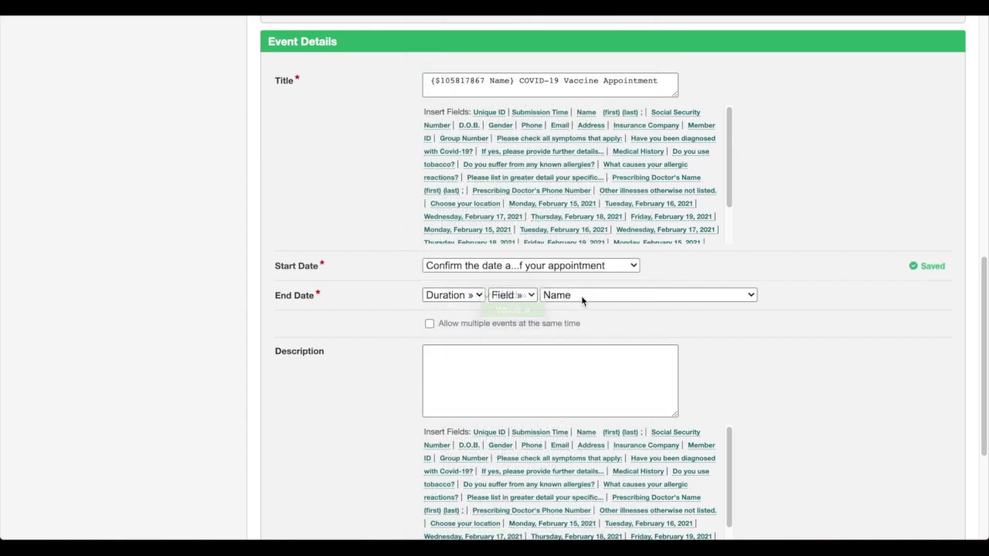
{"action": "left_click", "coordinate": [576, 296]}
{"action": "left_click", "coordinate": [580, 325]}
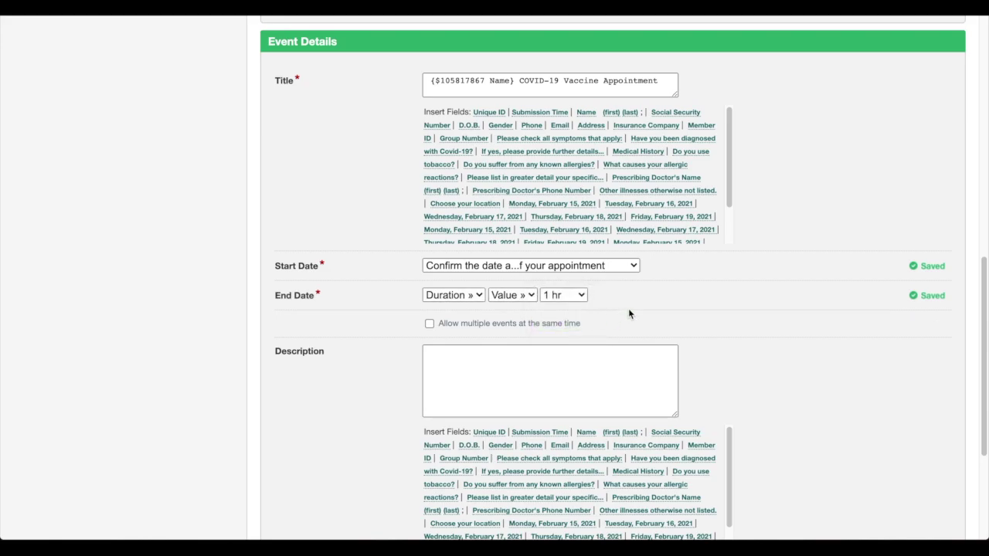
Step: Use the 'Confirm your location' field as the event location
{"action": "scroll", "coordinate": [628, 313], "scroll_direction": "down", "scroll_amount": 3}
{"action": "left_click", "coordinate": [607, 454]}
{"action": "scroll", "coordinate": [574, 498], "scroll_direction": "down", "scroll_amount": 10}
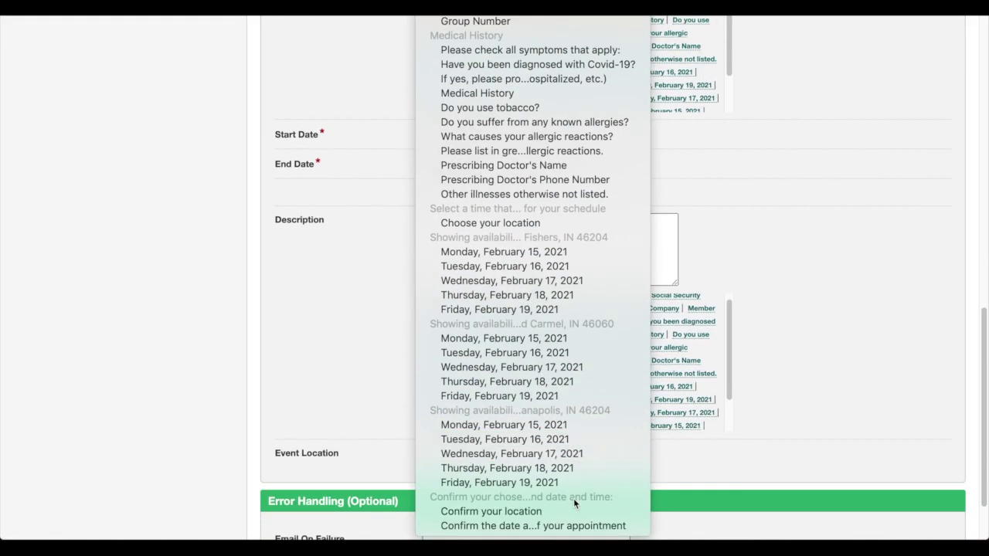
{"action": "left_click", "coordinate": [573, 498]}
{"action": "scroll", "coordinate": [665, 467], "scroll_direction": "down", "scroll_amount": 2}
{"action": "scroll", "coordinate": [666, 466], "scroll_direction": "up", "scroll_amount": 8}
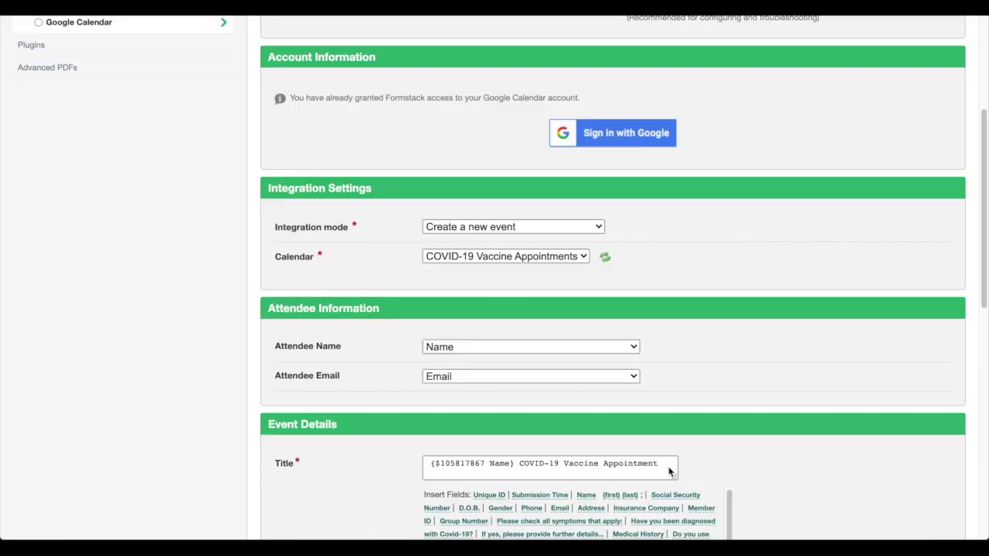
{"action": "scroll", "coordinate": [669, 470], "scroll_direction": "up", "scroll_amount": 4}
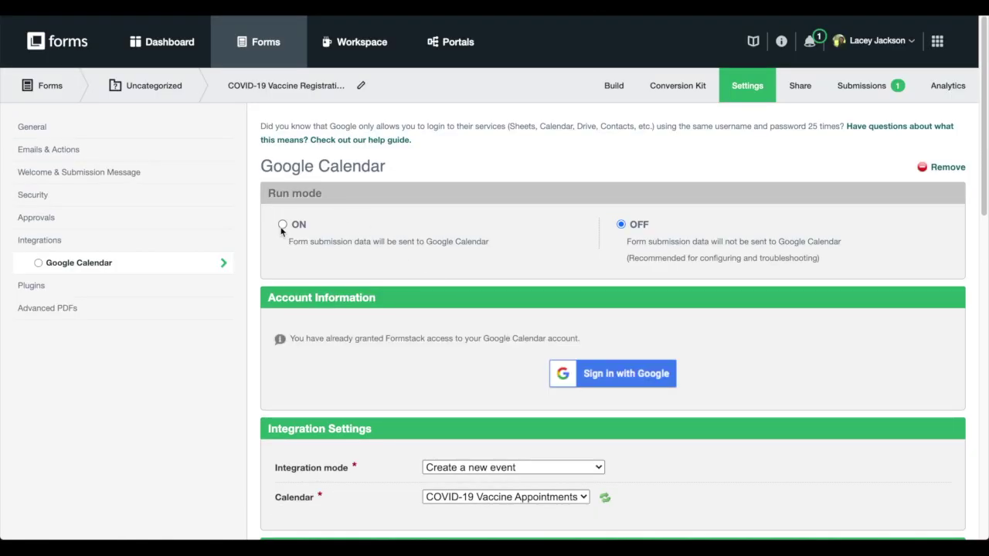
{"action": "left_click", "coordinate": [283, 225]}
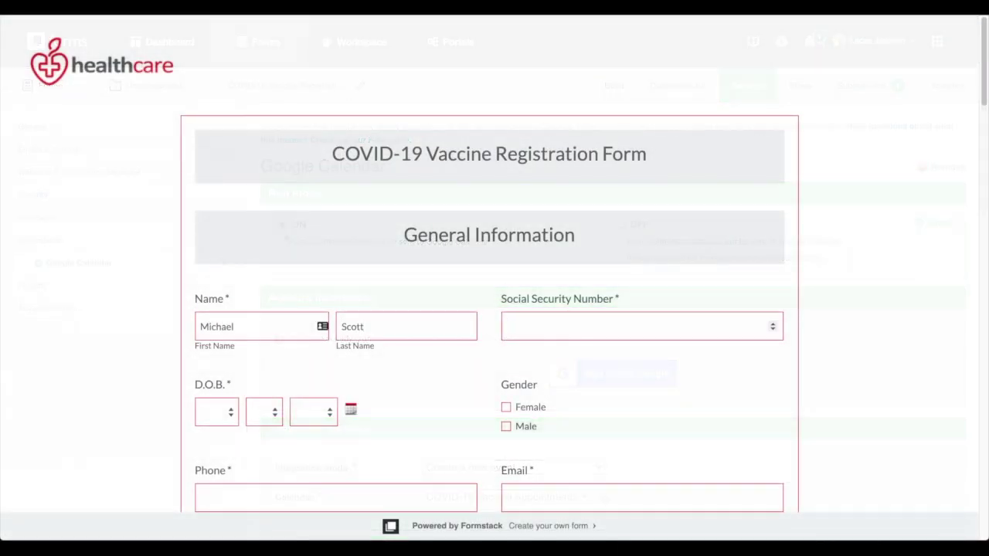
Step: Enter the registrant's birth date, gender, phone number, e-mail address and street address
{"action": "left_click", "coordinate": [217, 411]}
{"action": "left_click", "coordinate": [210, 437]}
{"action": "left_click", "coordinate": [506, 426]}
{"action": "key", "text": "Tab"}
{"action": "key", "text": "Tab"}
Step: Book the Monday 10:00 AM slot, set the appointment minutes to 00, and submit the registration
{"action": "scroll", "coordinate": [397, 375], "scroll_direction": "down", "scroll_amount": 4}
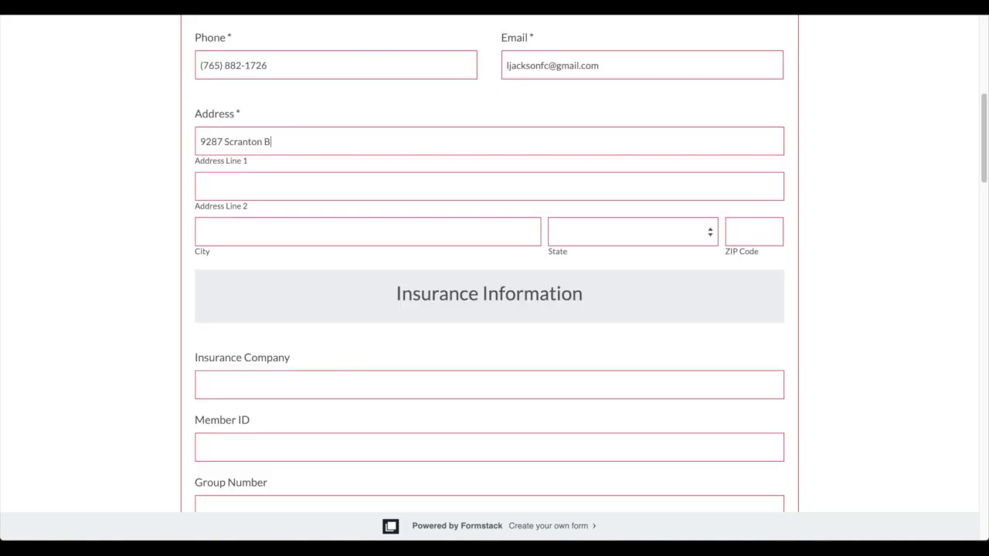
{"action": "scroll", "coordinate": [490, 309], "scroll_direction": "down", "scroll_amount": 20}
{"action": "left_click", "coordinate": [199, 336]}
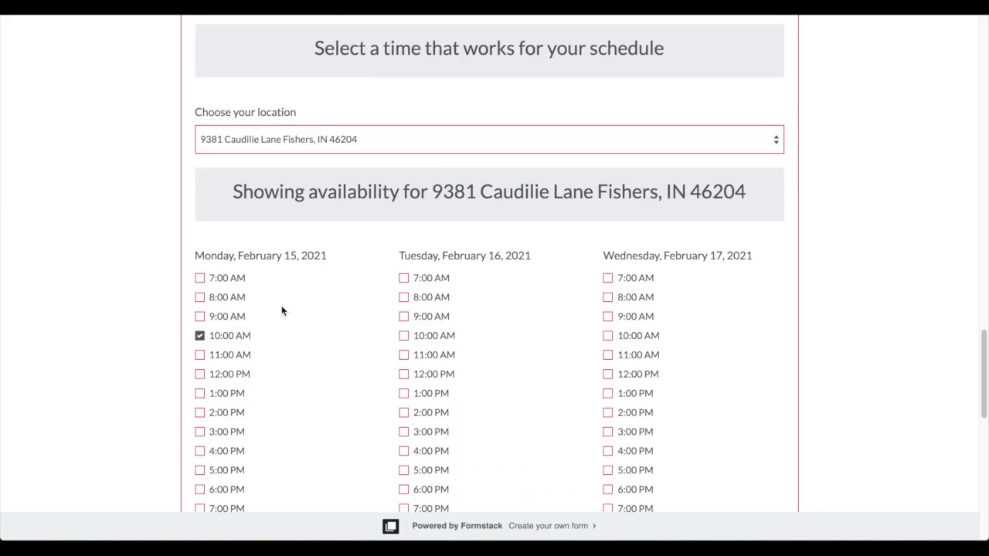
{"action": "scroll", "coordinate": [272, 314], "scroll_direction": "down", "scroll_amount": 8}
{"action": "left_click", "coordinate": [260, 429]}
{"action": "left_click", "coordinate": [255, 158]}
{"action": "left_click", "coordinate": [489, 496]}
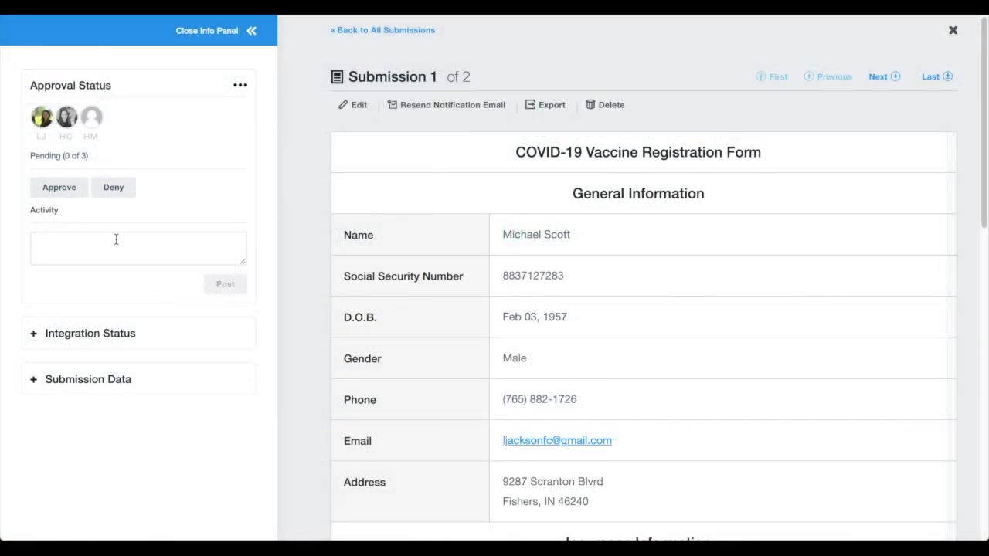
Step: Deny the first registration for not meeting age requirements, then approve the next one
{"action": "left_click", "coordinate": [112, 191]}
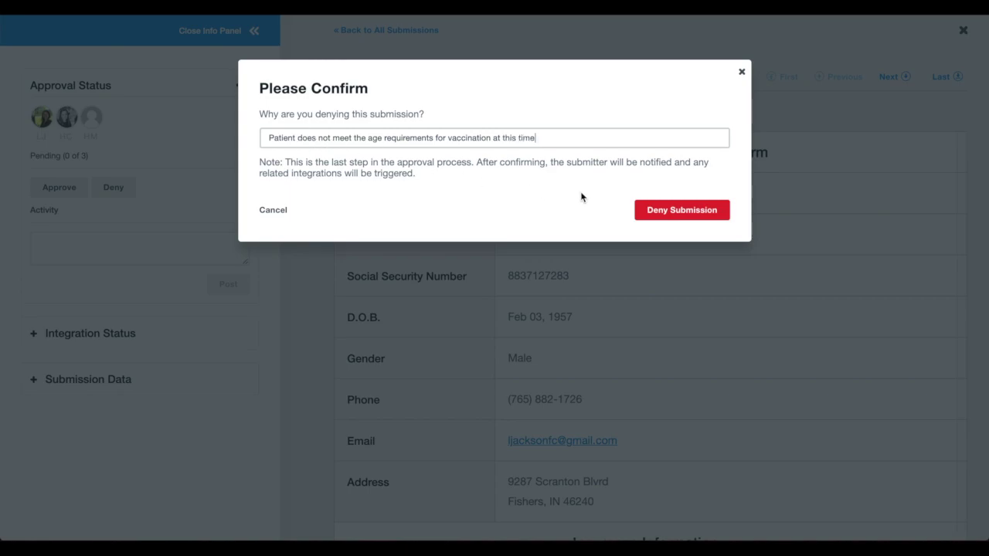
{"action": "left_click", "coordinate": [672, 210]}
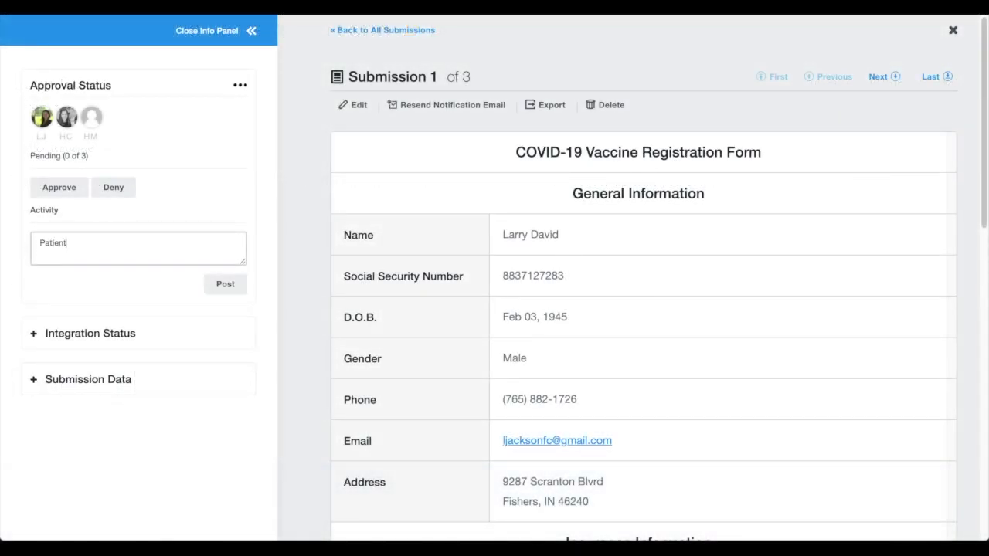
{"action": "left_click", "coordinate": [60, 188]}
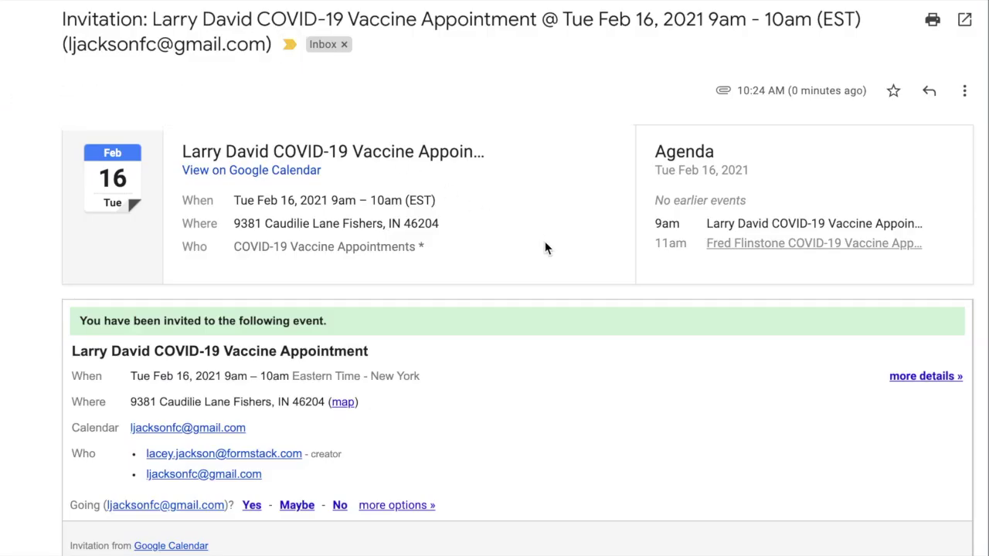
{"action": "scroll", "coordinate": [544, 241], "scroll_direction": "down", "scroll_amount": 1}
Step: Accept the Tuesday, February 16 COVID-19 Vaccine Appointment invitation with Yes
{"action": "left_click", "coordinate": [252, 453]}
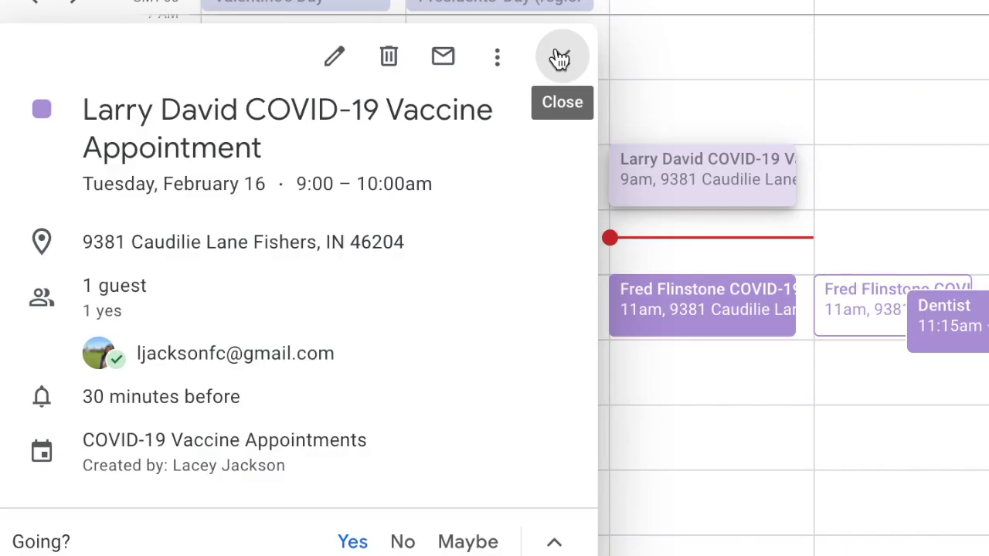